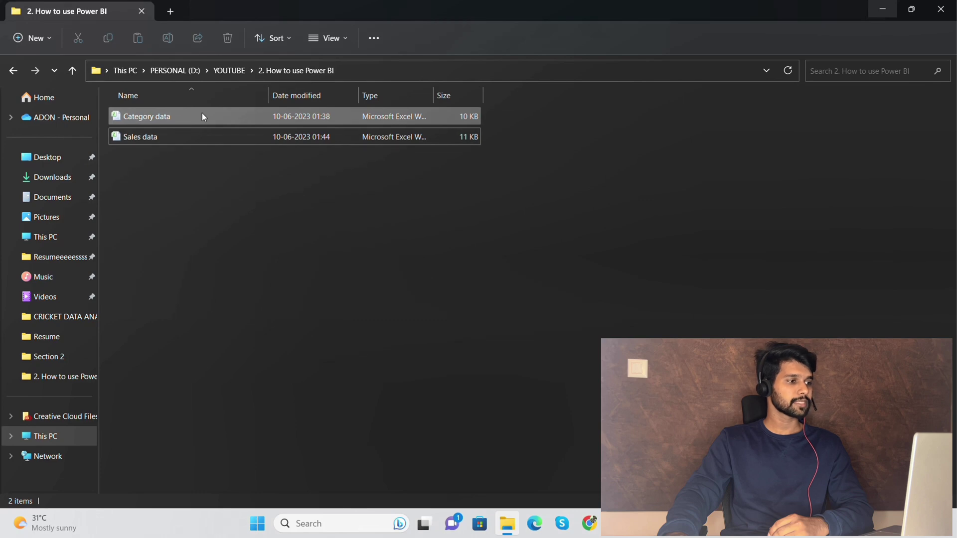
# Step: Open the Category data workbook, examine its Product and Category columns, and return to the file folder
pyautogui.doubleClick(200, 116)
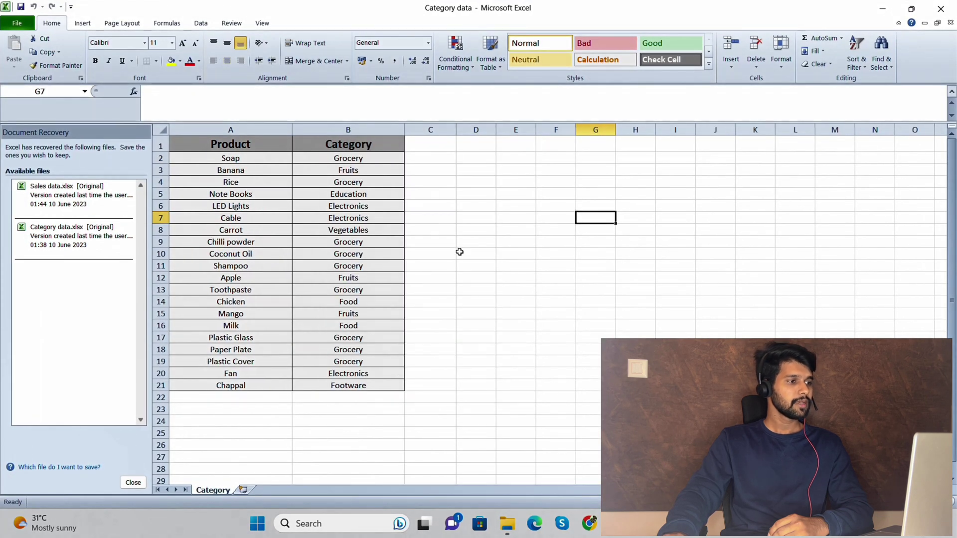
pyautogui.click(267, 145)
pyautogui.click(362, 143)
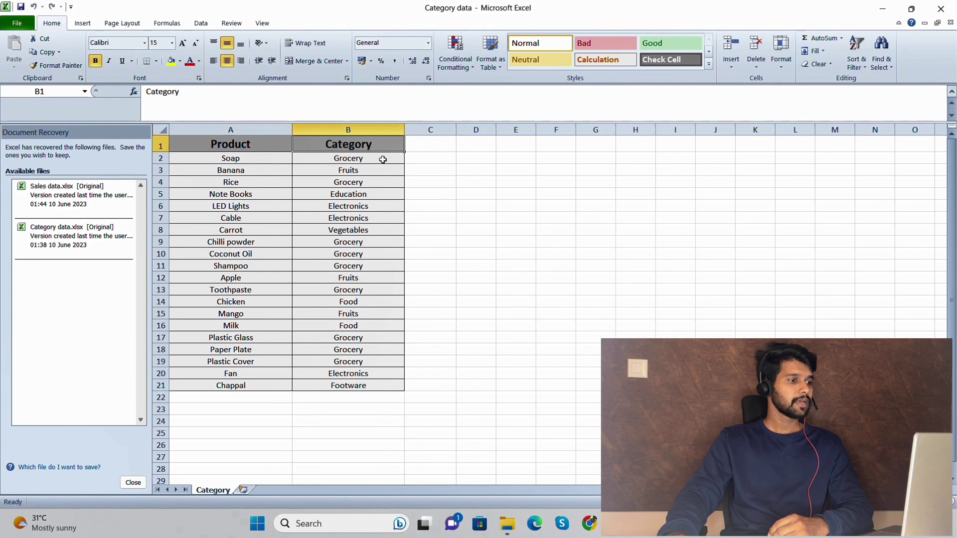
pyautogui.click(251, 159)
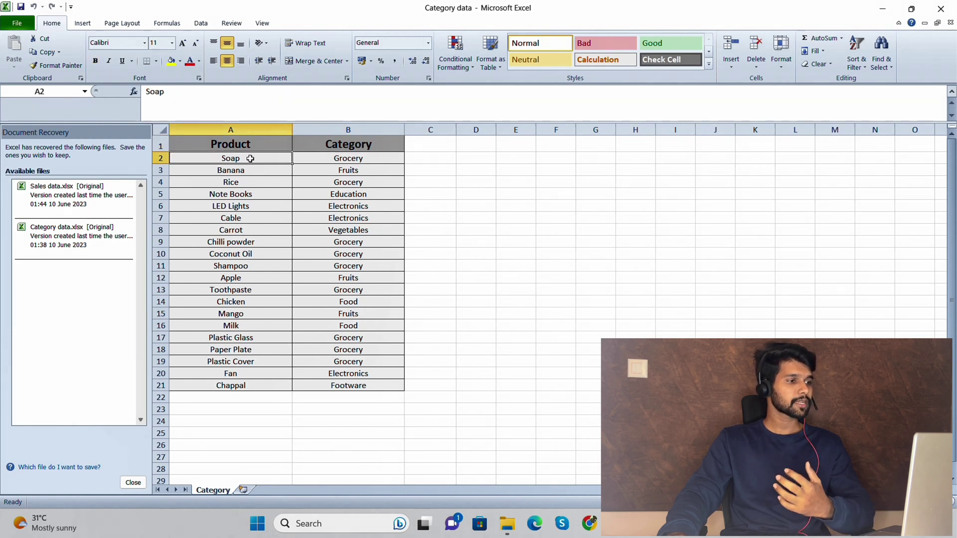
pyautogui.click(374, 159)
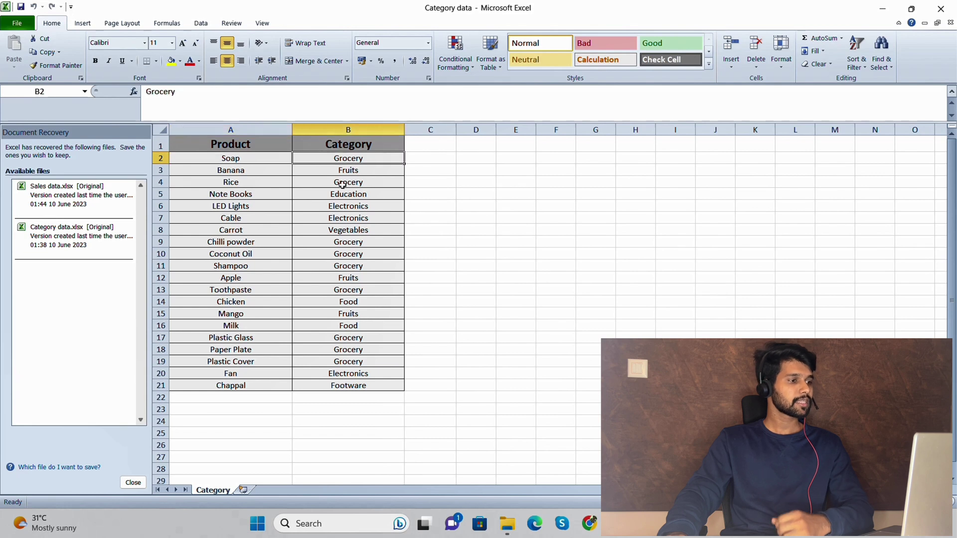
pyautogui.click(271, 173)
pyautogui.click(391, 168)
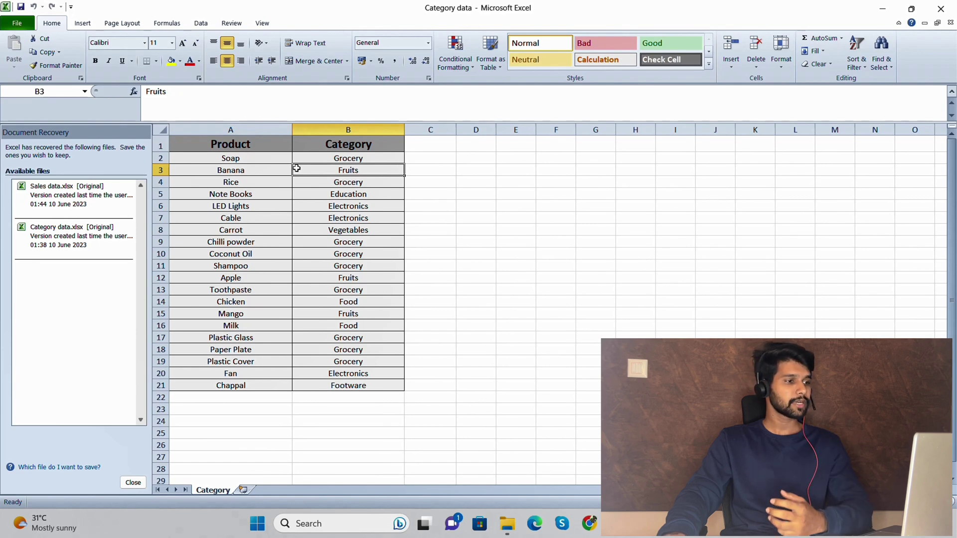
pyautogui.click(881, 14)
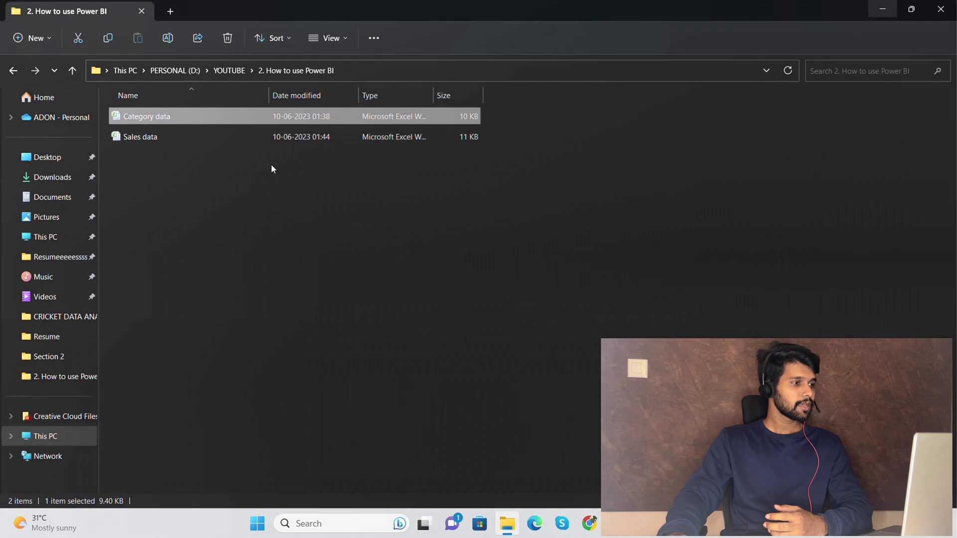
# Step: Open the Sales data workbook and examine the product, price, quantity and sales amount in its first data row
pyautogui.doubleClick(159, 139)
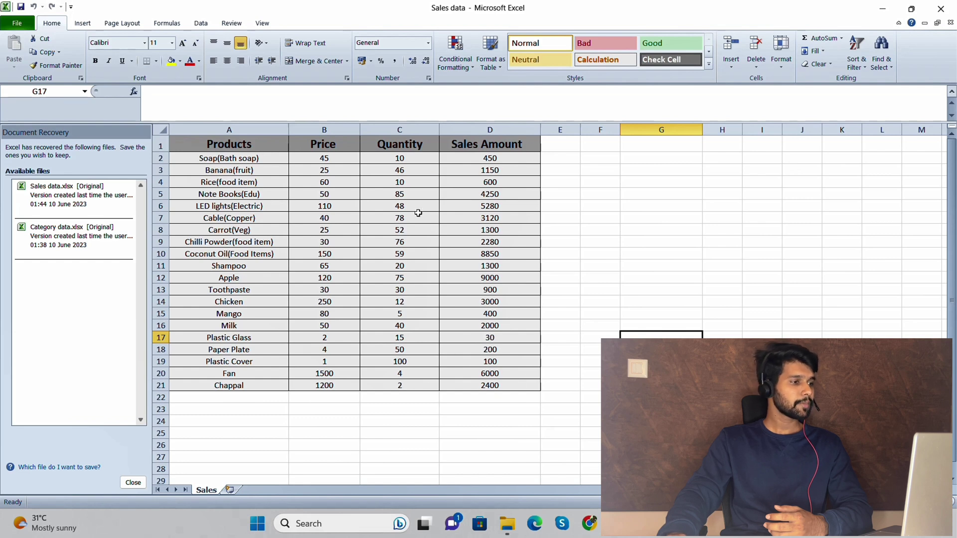
pyautogui.click(262, 159)
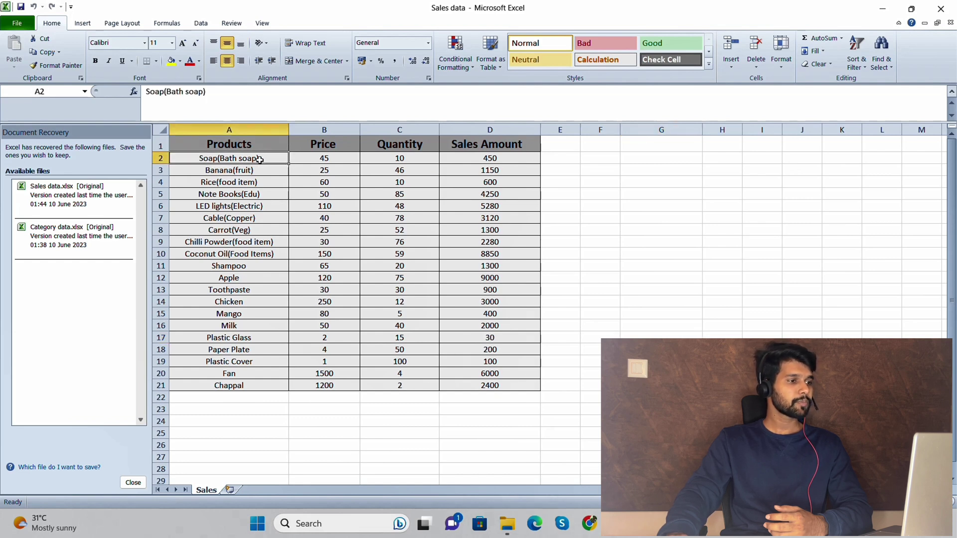
pyautogui.click(336, 161)
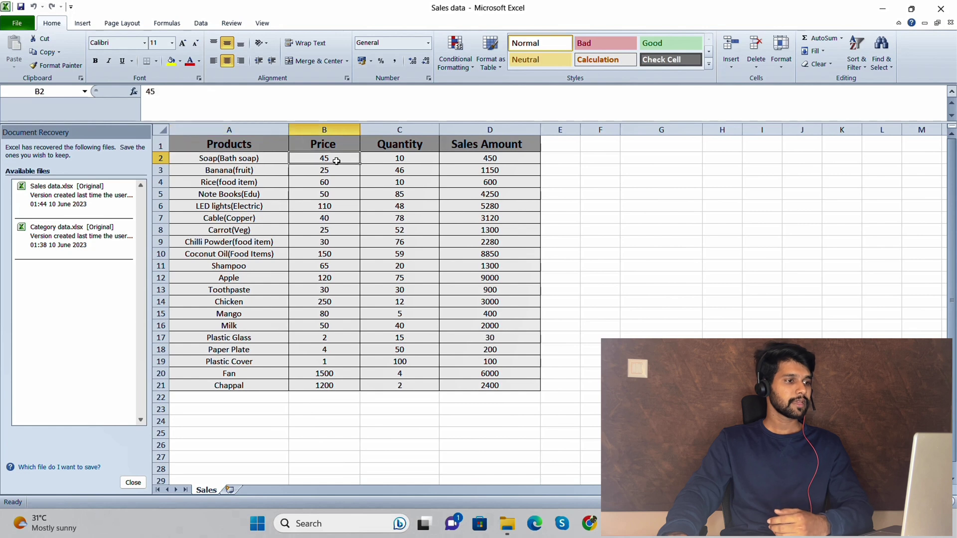
pyautogui.click(421, 160)
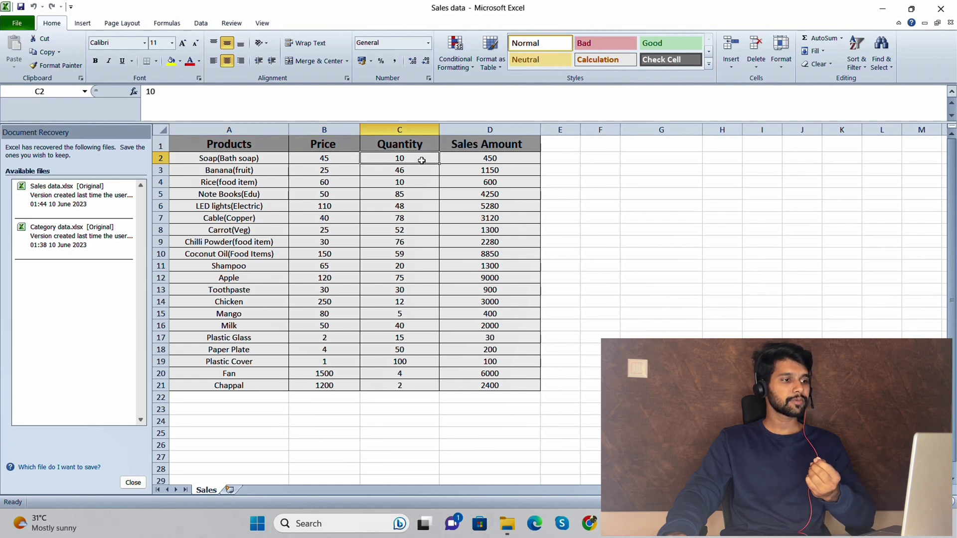
pyautogui.click(467, 160)
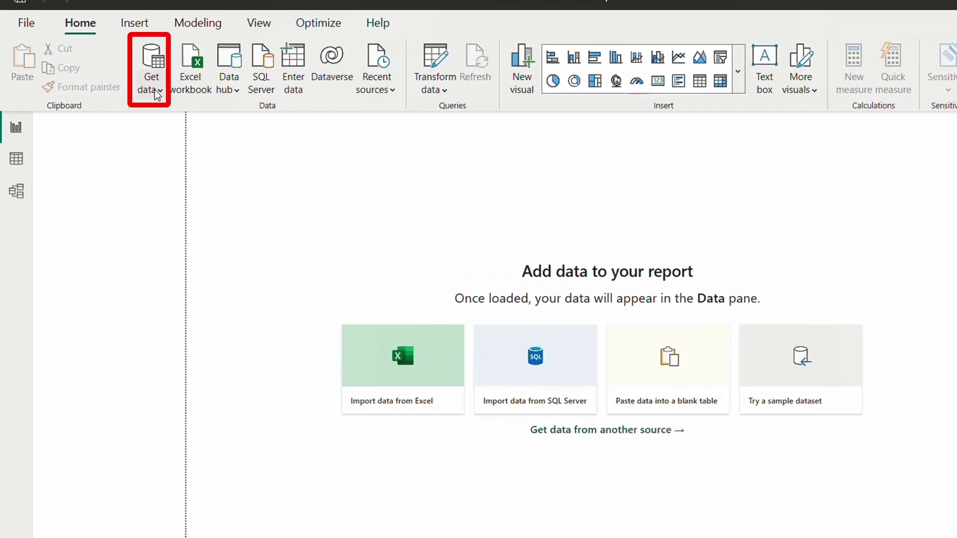
# Step: In Power BI Desktop, start a new data connection using the Folder source
pyautogui.click(178, 94)
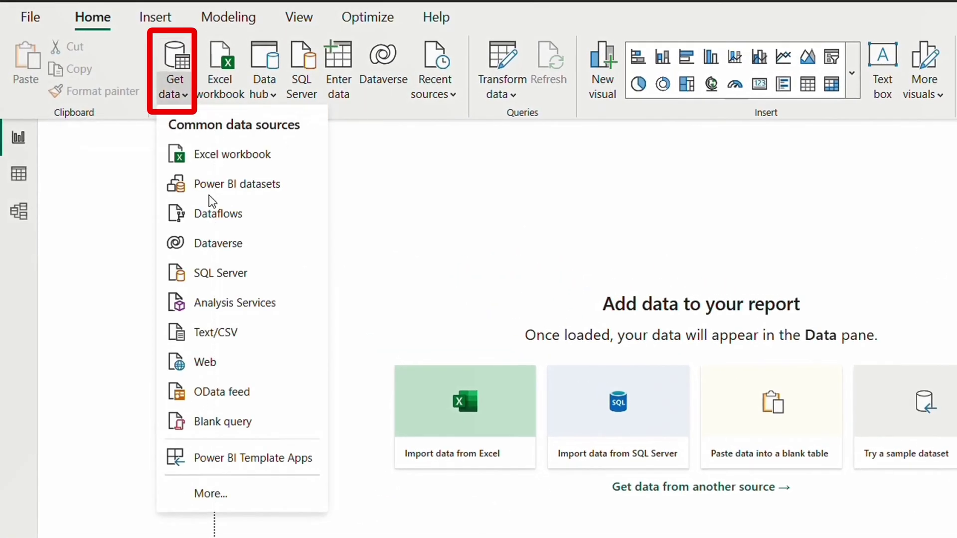
pyautogui.click(240, 495)
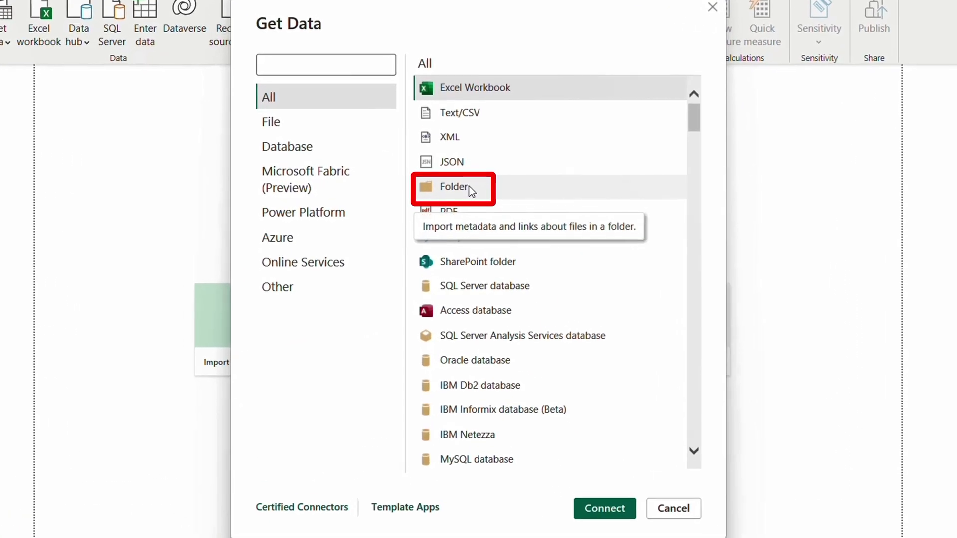
pyautogui.click(470, 191)
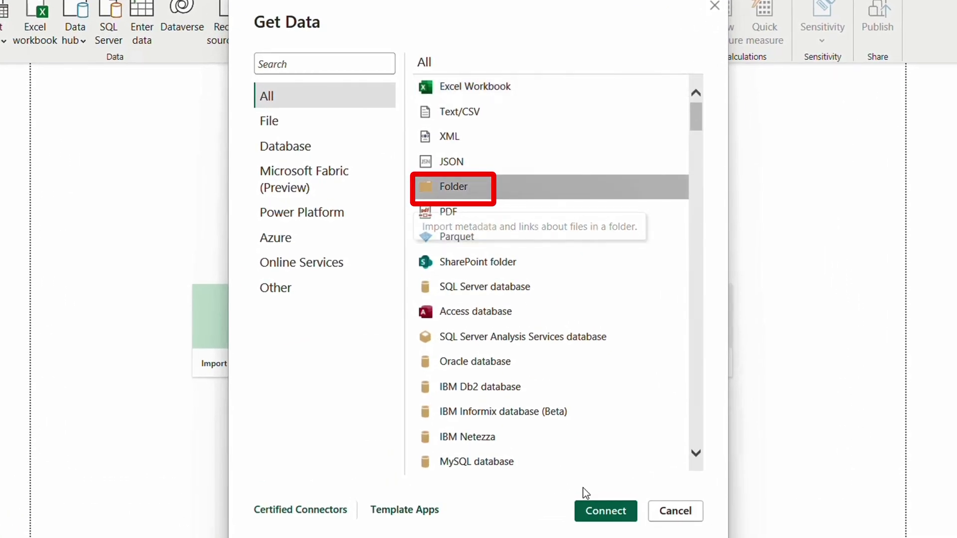
pyautogui.click(605, 510)
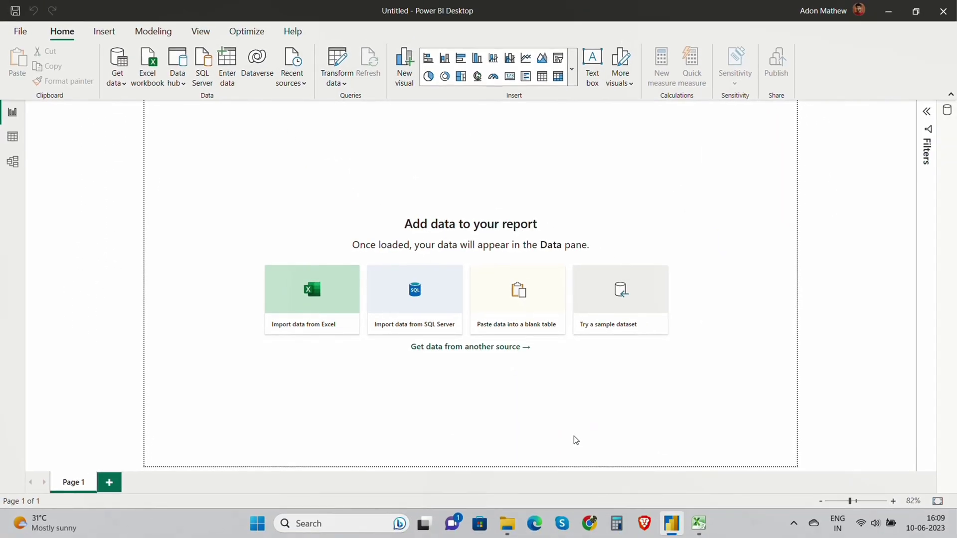
# Step: Copy the path D:\YOUTUBE\2. How to use Power BI from File Explorer, connect to that folder and open its data for transformation
pyautogui.click(508, 526)
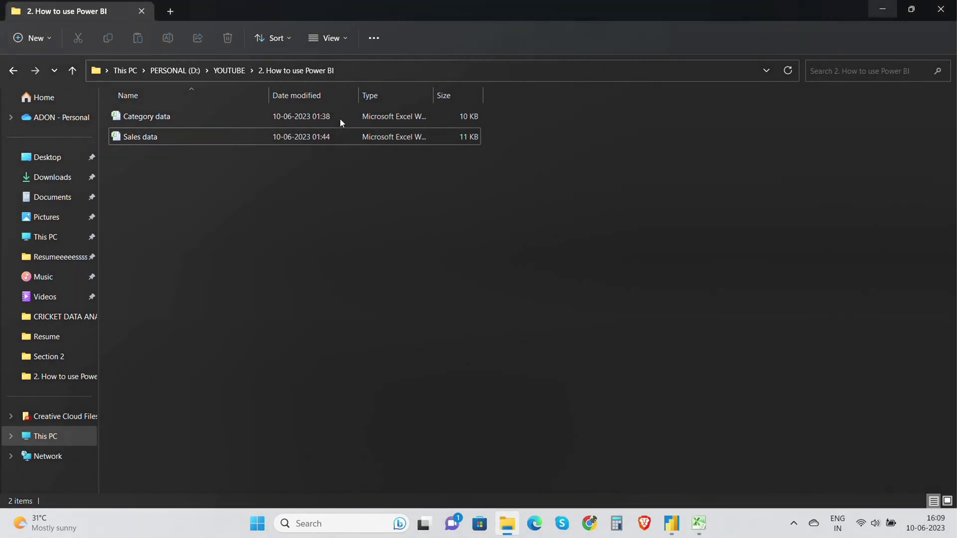
pyautogui.click(367, 68)
pyautogui.hotkey('ctrl', 'c')
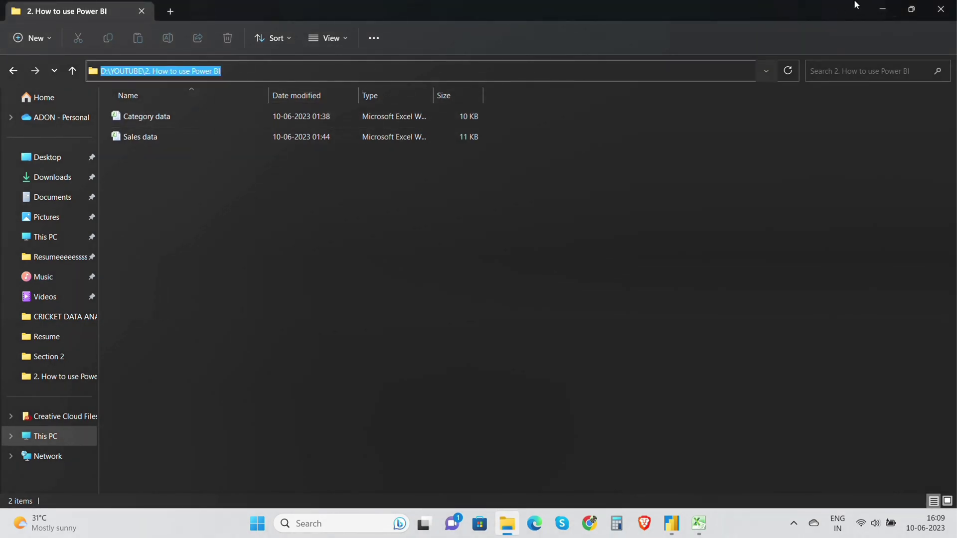
pyautogui.click(882, 8)
pyautogui.click(340, 243)
pyautogui.hotkey('ctrl', 'v')
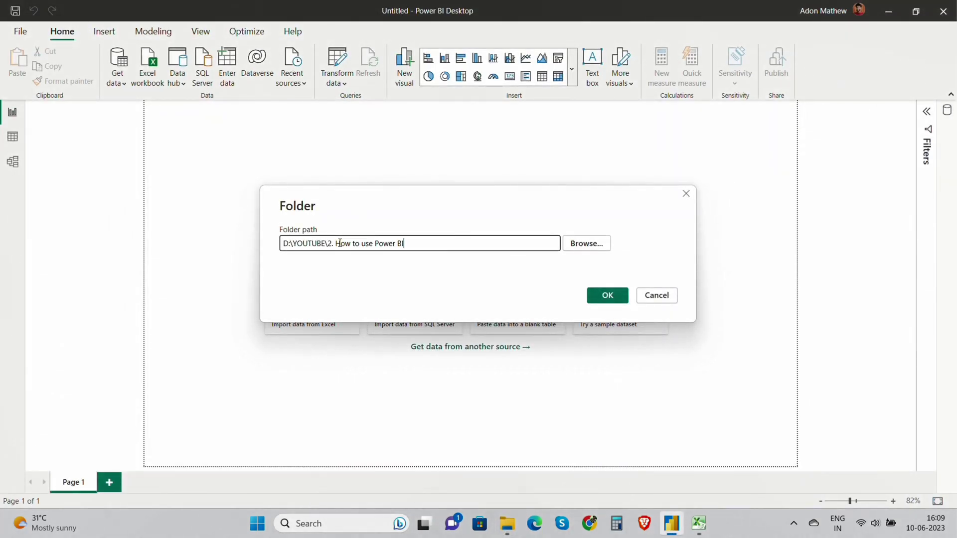
pyautogui.click(608, 295)
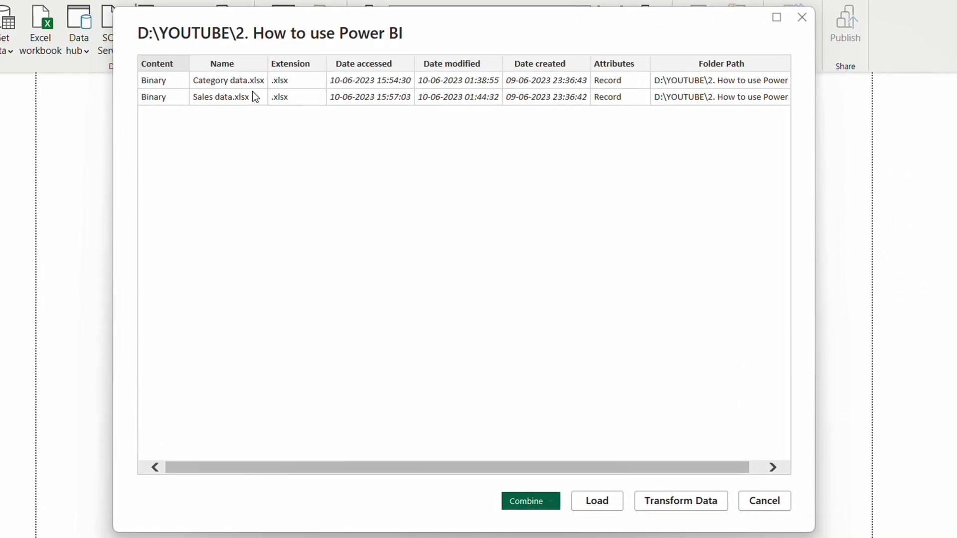
pyautogui.click(680, 500)
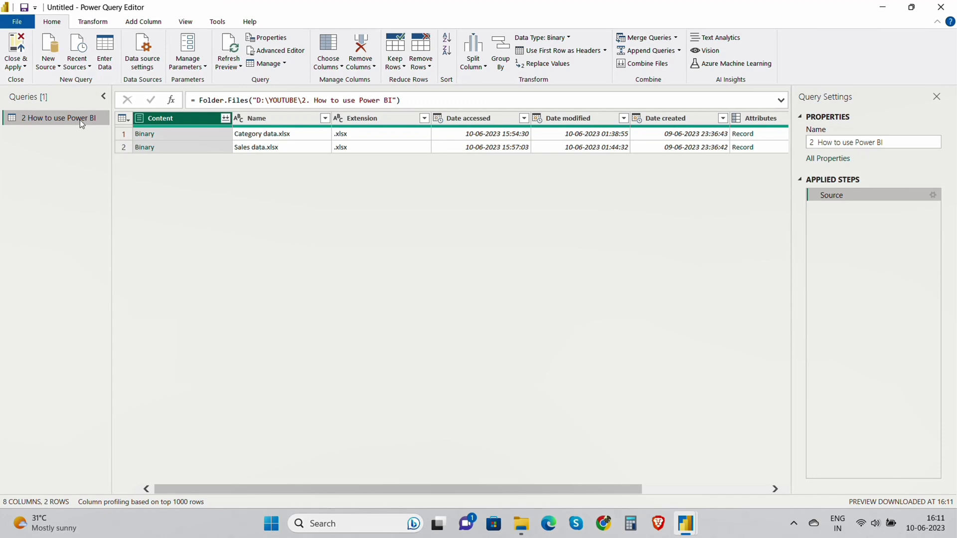
# Step: Duplicate the folder query and rename the original query as Category Data
pyautogui.rightClick(76, 115)
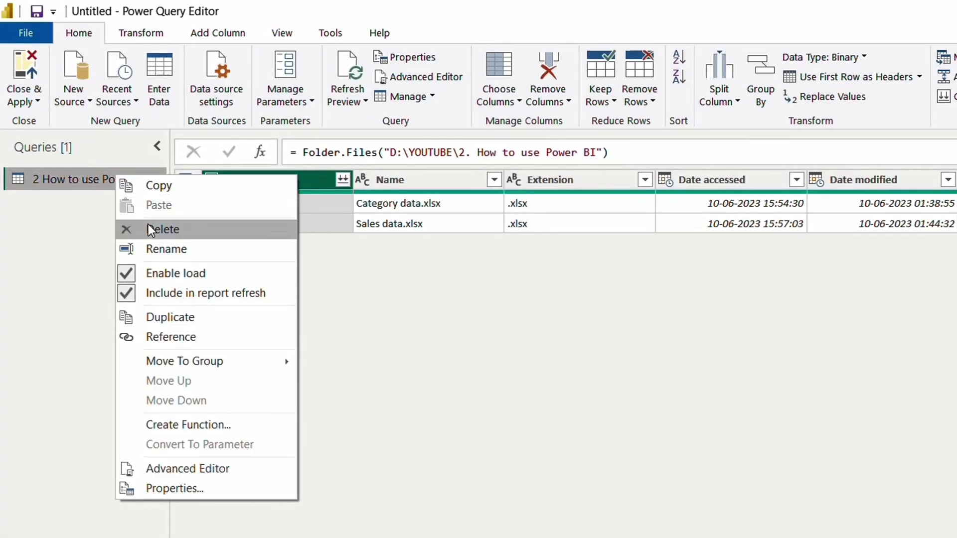
pyautogui.click(171, 315)
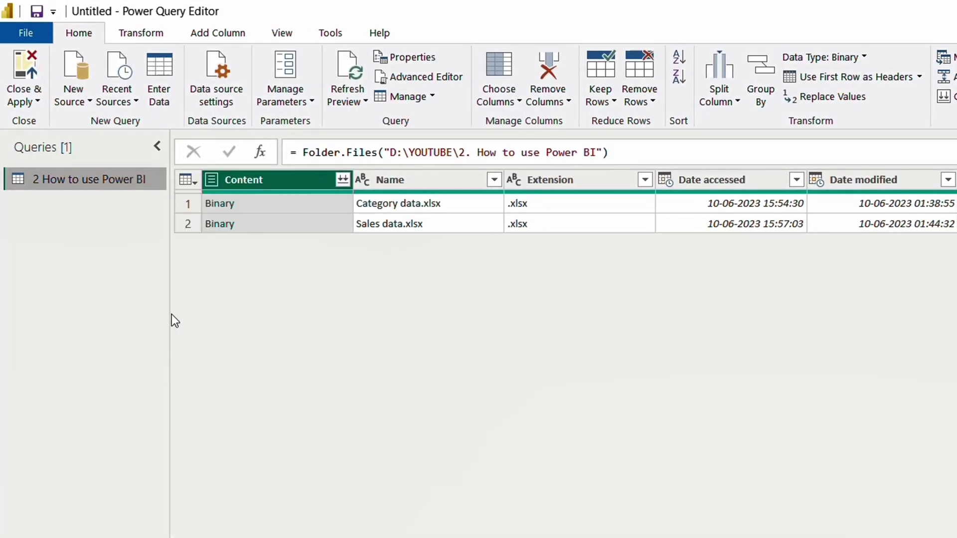
pyautogui.doubleClick(136, 181)
pyautogui.press('capslock')
pyautogui.write('C')
pyautogui.press('capslock')
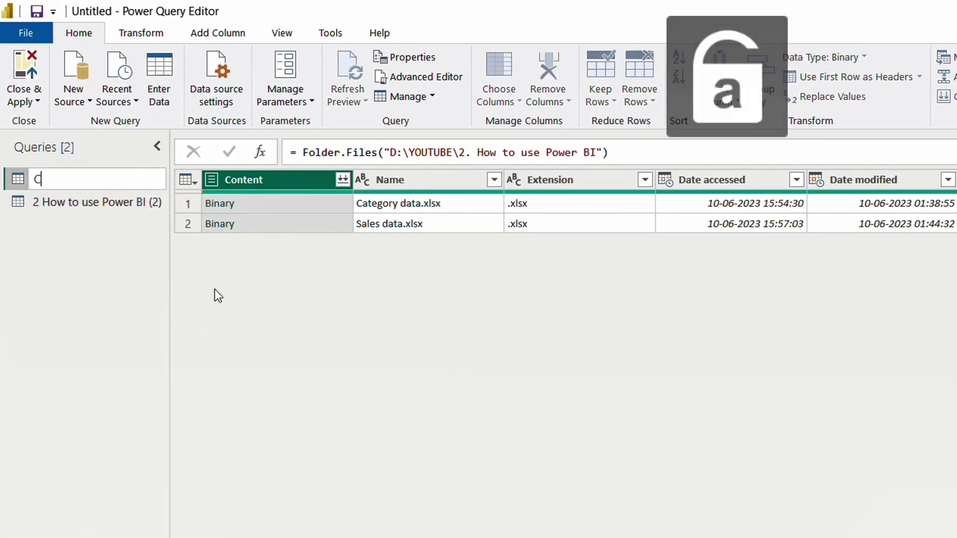
pyautogui.write('ategory')
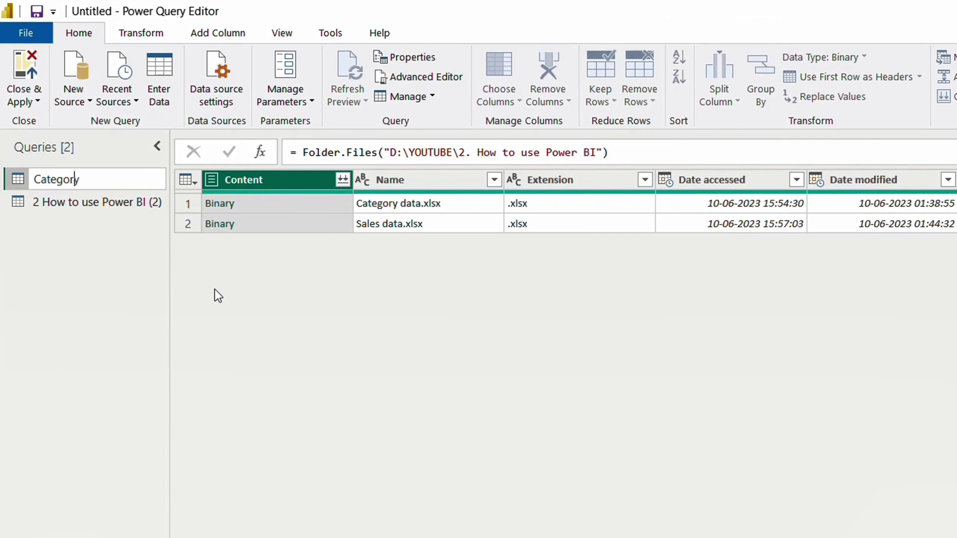
pyautogui.press('capslock')
pyautogui.write('D')
pyautogui.press('capslock')
pyautogui.write('ata')
pyautogui.press('Return')
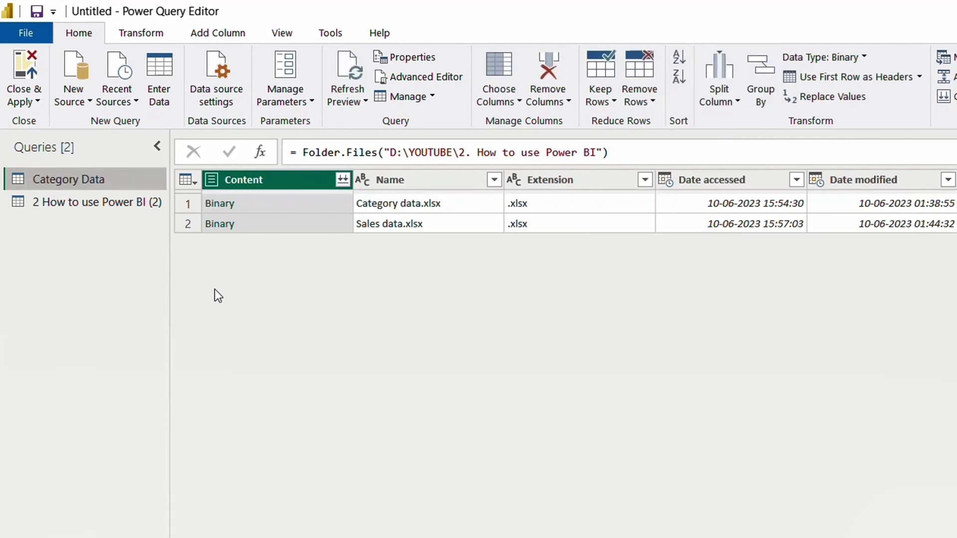
# Step: Rename the duplicated query as Sales Data
pyautogui.click(130, 203)
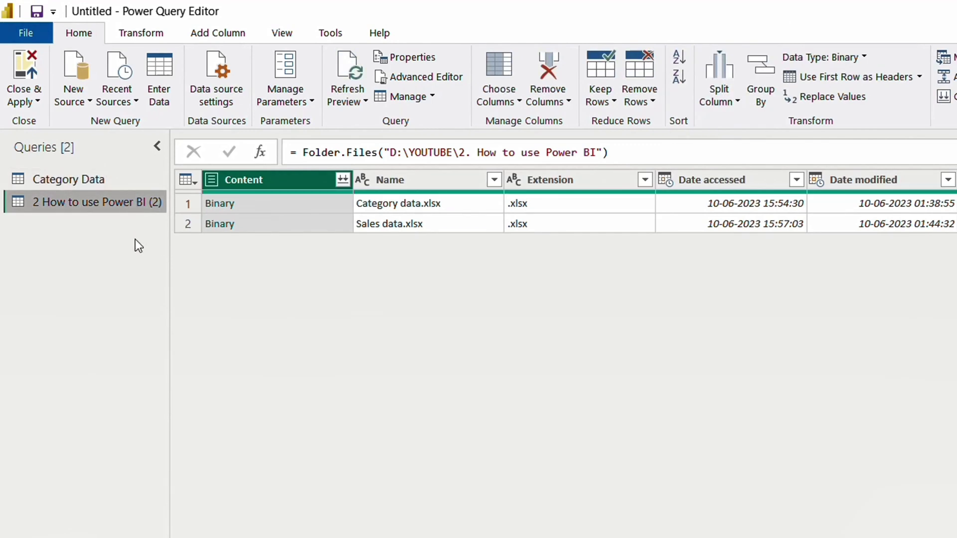
pyautogui.doubleClick(119, 208)
pyautogui.press('capslock')
pyautogui.write('S')
pyautogui.press('capslock')
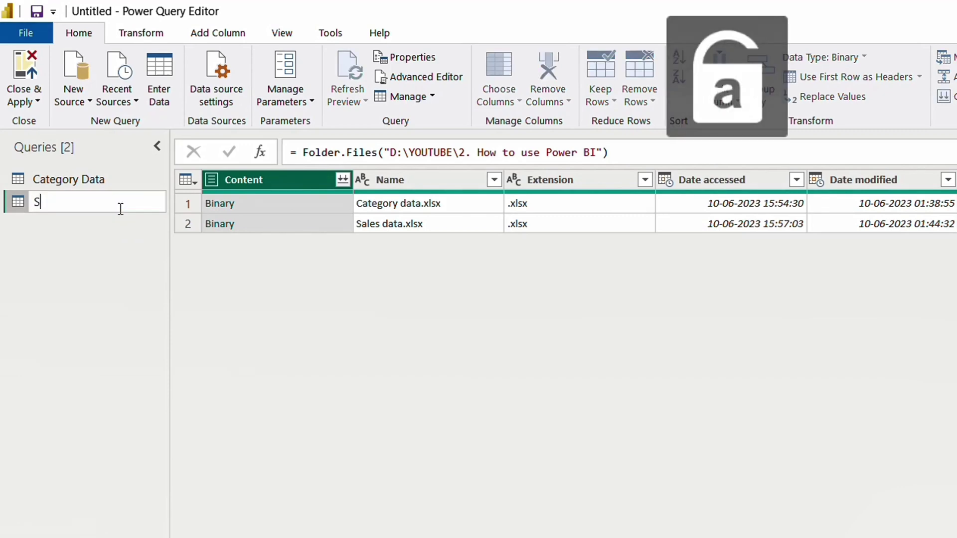
pyautogui.write('ales')
pyautogui.press('capslock')
pyautogui.write('D')
pyautogui.press('capslock')
pyautogui.press('Return')
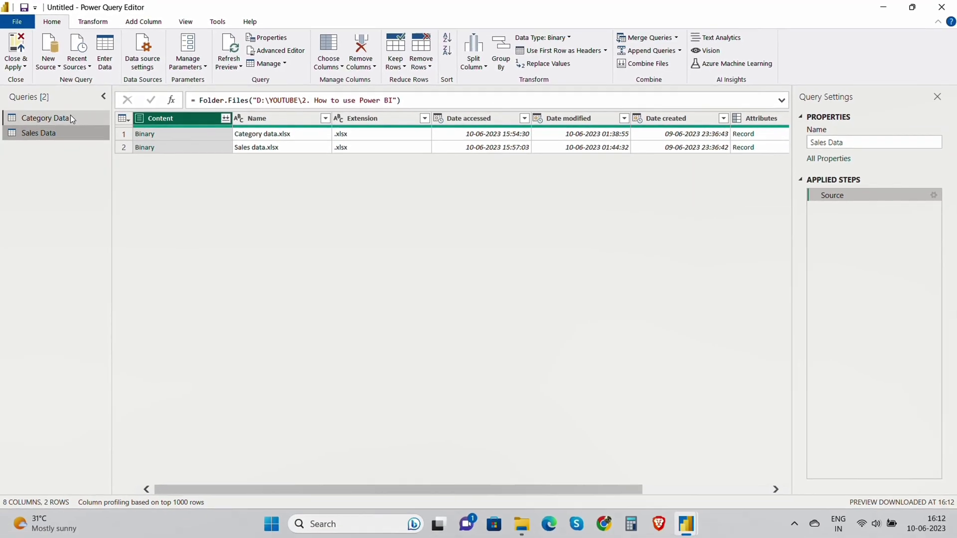
# Step: In the Category Data query, expand Category data.xlsx into its Category sheet table and use the first row as headers
pyautogui.click(106, 180)
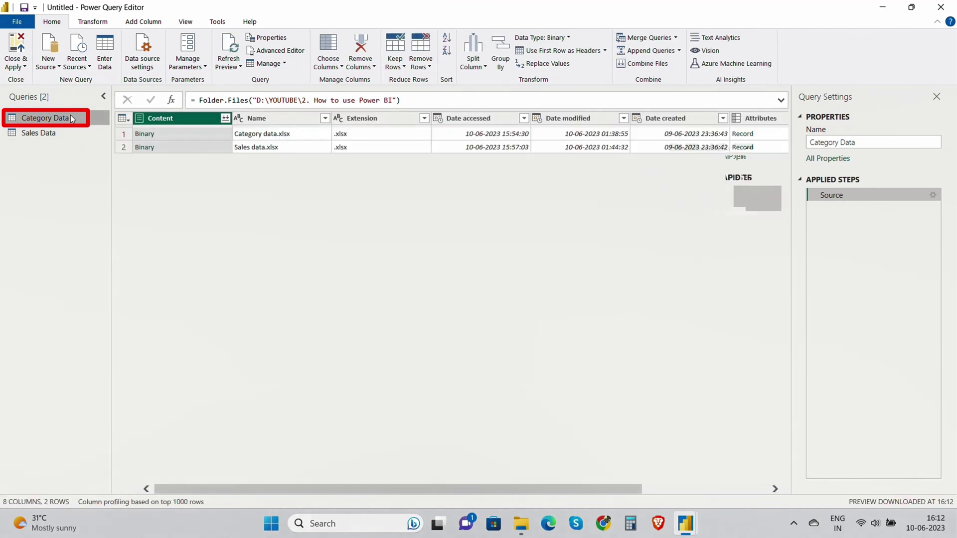
pyautogui.click(149, 133)
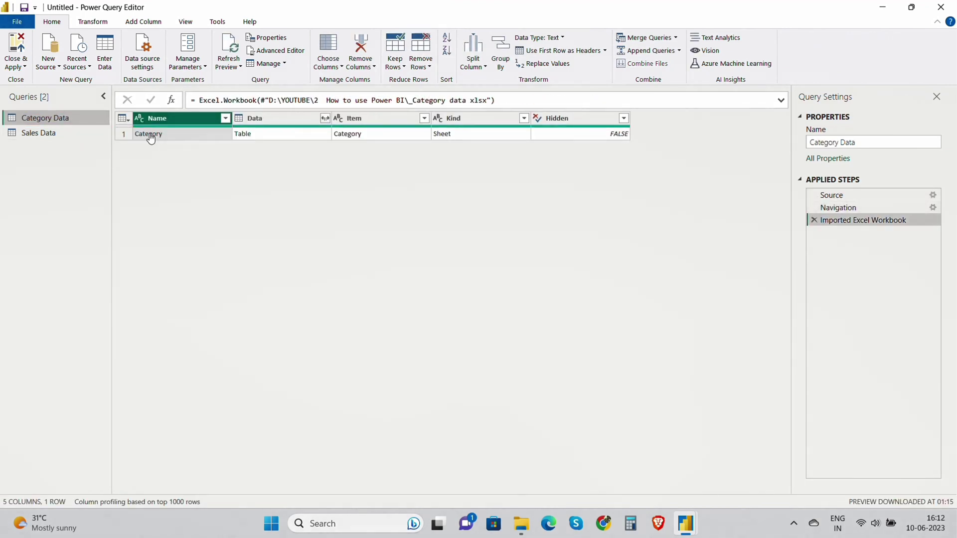
pyautogui.click(249, 135)
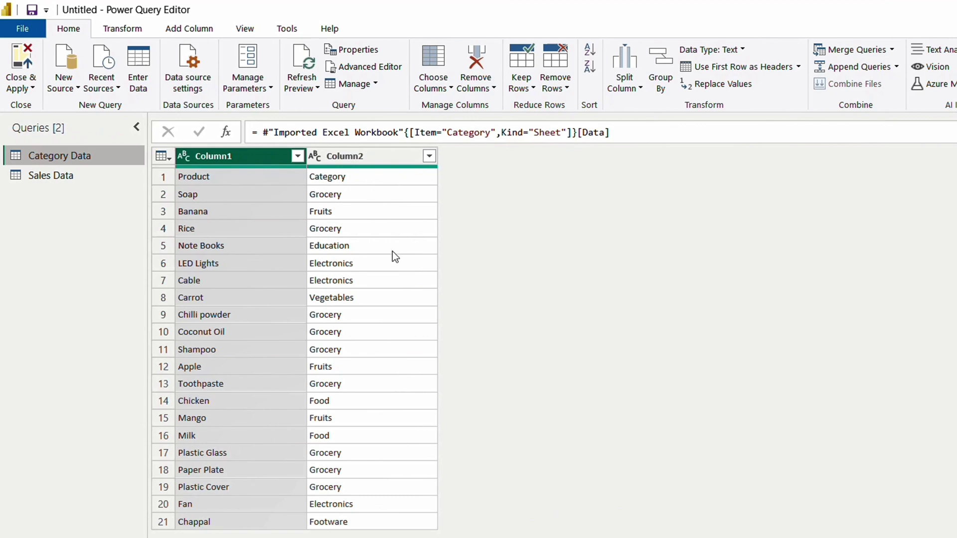
pyautogui.click(136, 29)
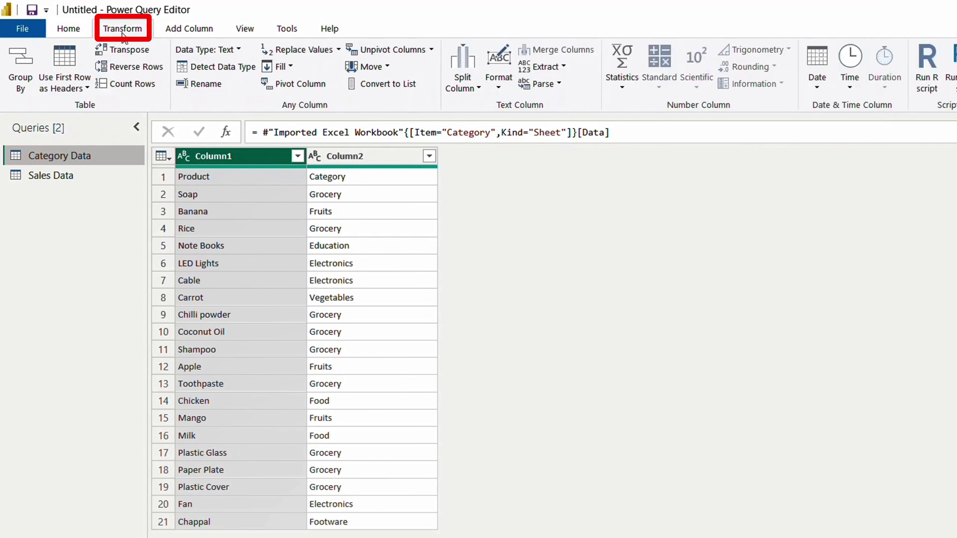
pyautogui.click(74, 56)
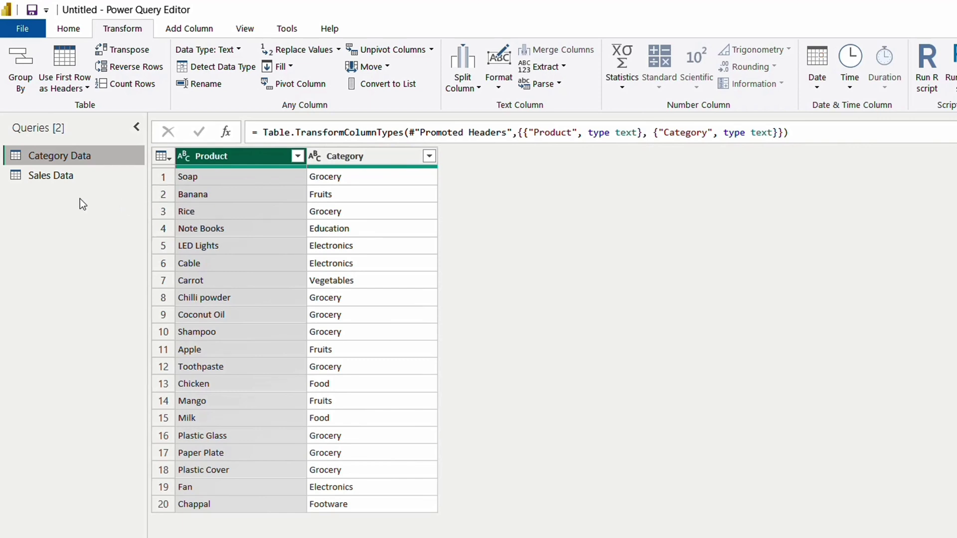
# Step: In the Sales Data query, expand Sales data.xlsx into its Sales sheet table and use the first row as headers
pyautogui.click(51, 176)
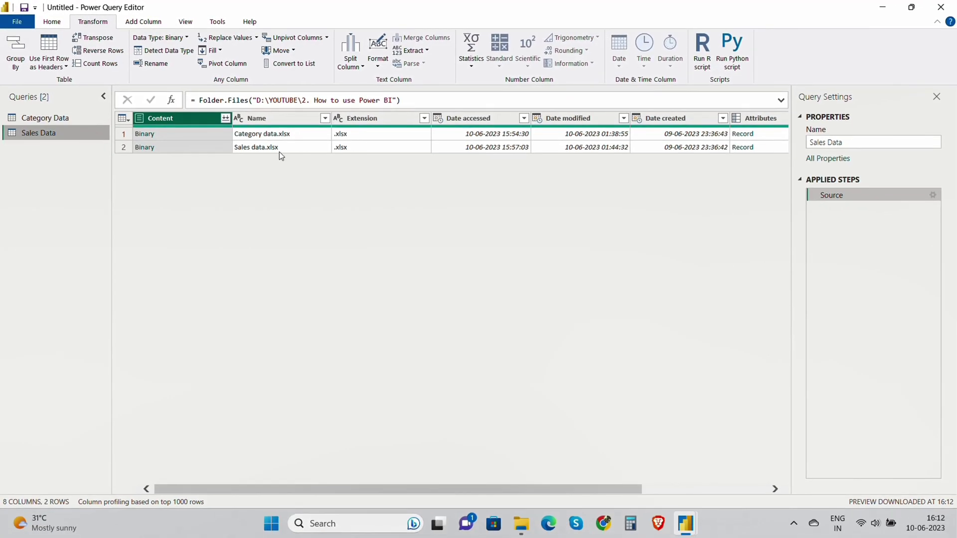
pyautogui.click(148, 151)
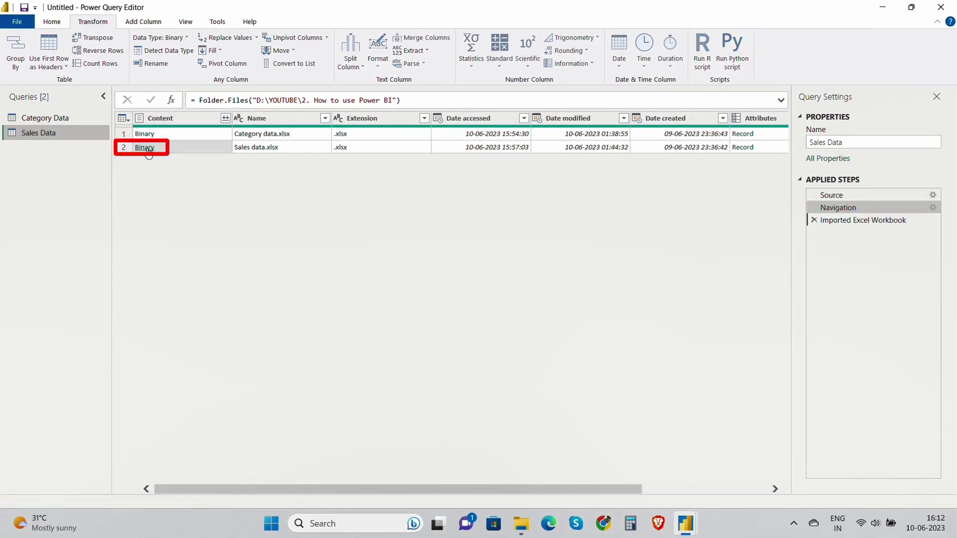
pyautogui.click(249, 134)
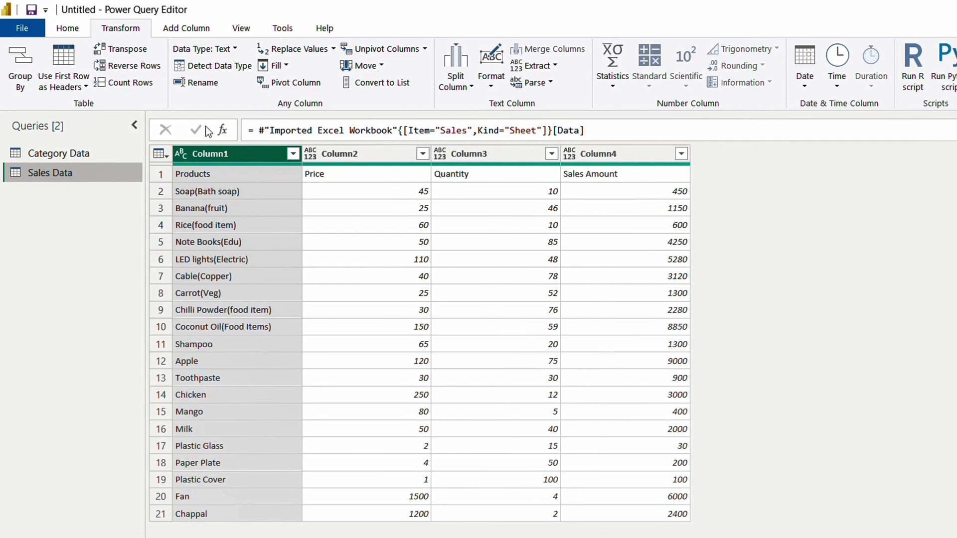
pyautogui.click(66, 59)
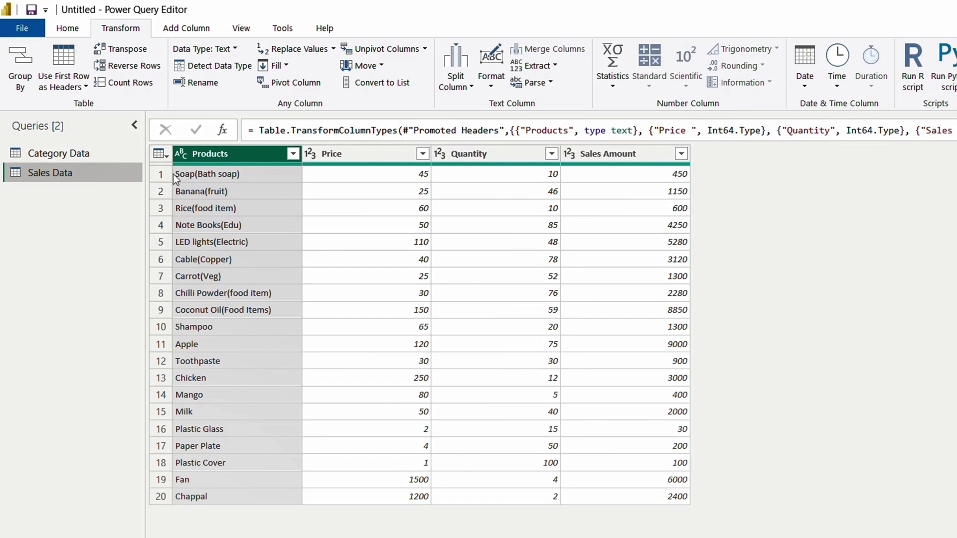
# Step: Extract the text before the delimiter "(" in the Products column of the Sales Data query
pyautogui.click(547, 69)
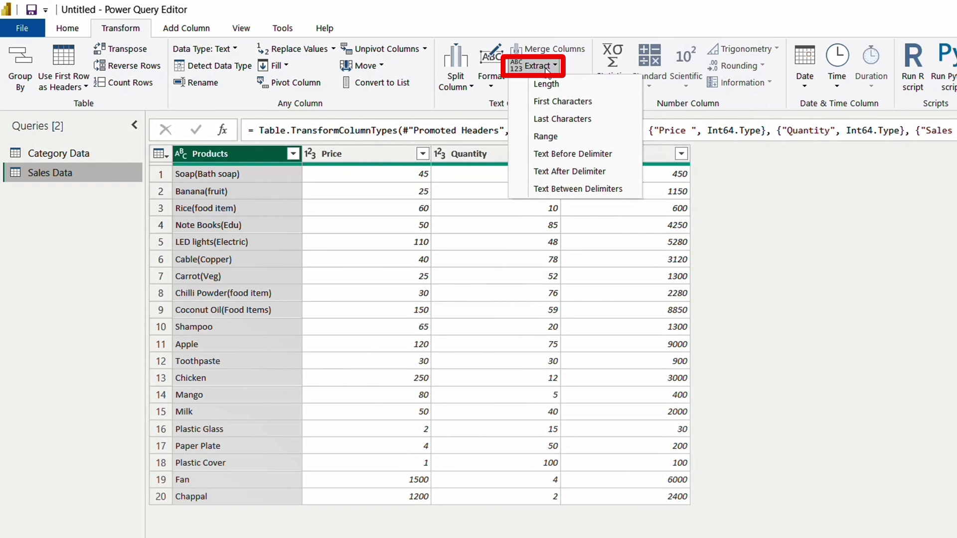
pyautogui.click(569, 155)
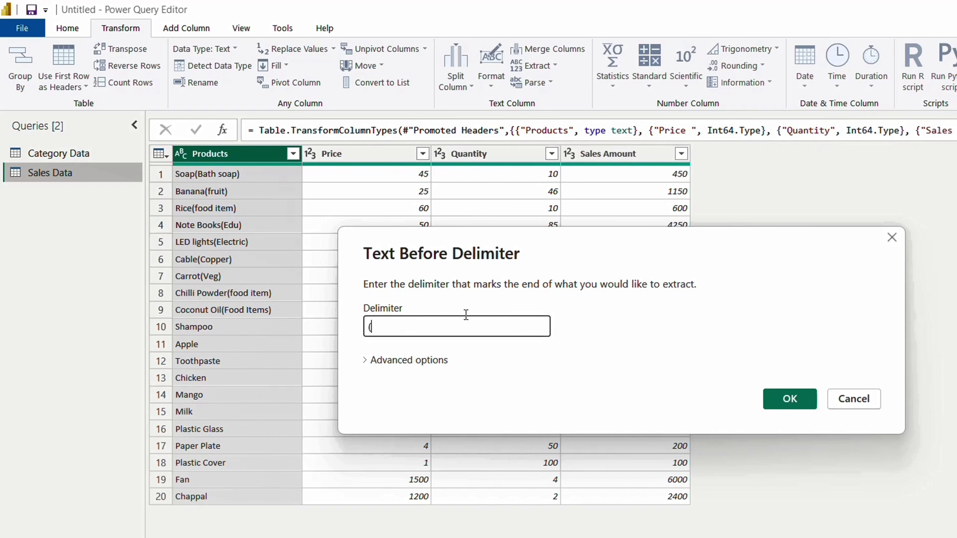
pyautogui.click(786, 400)
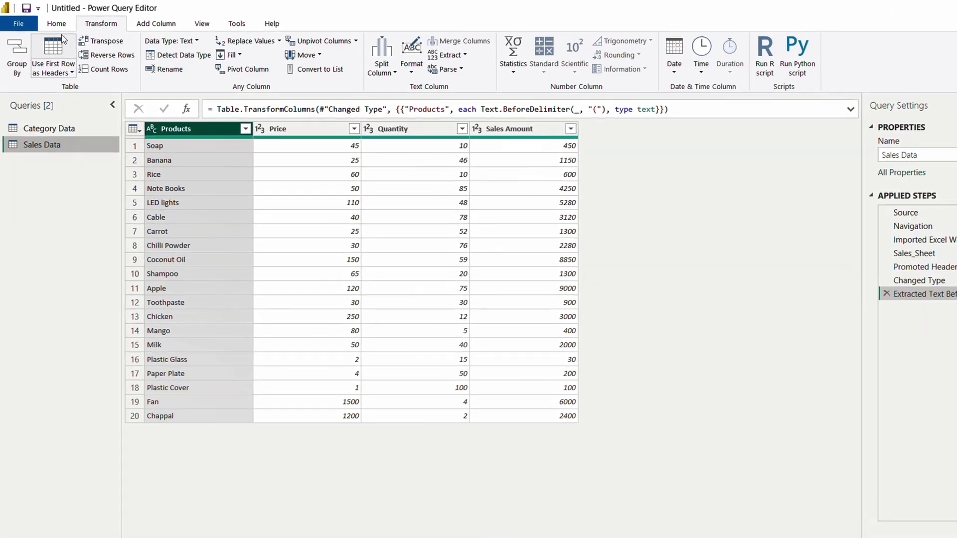
# Step: Close Power Query with the changes applied and open the model view of the Category Data and Sales Data tables
pyautogui.click(52, 21)
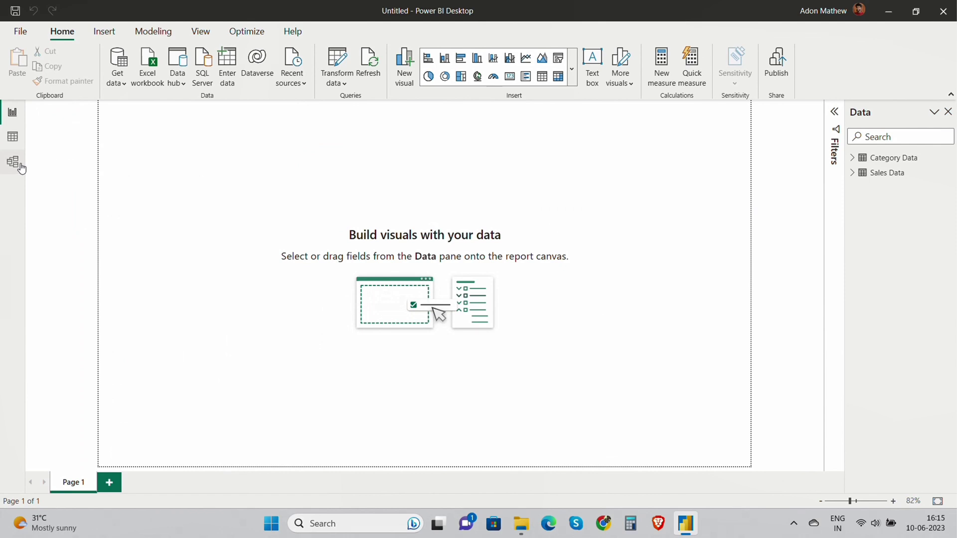
pyautogui.click(21, 167)
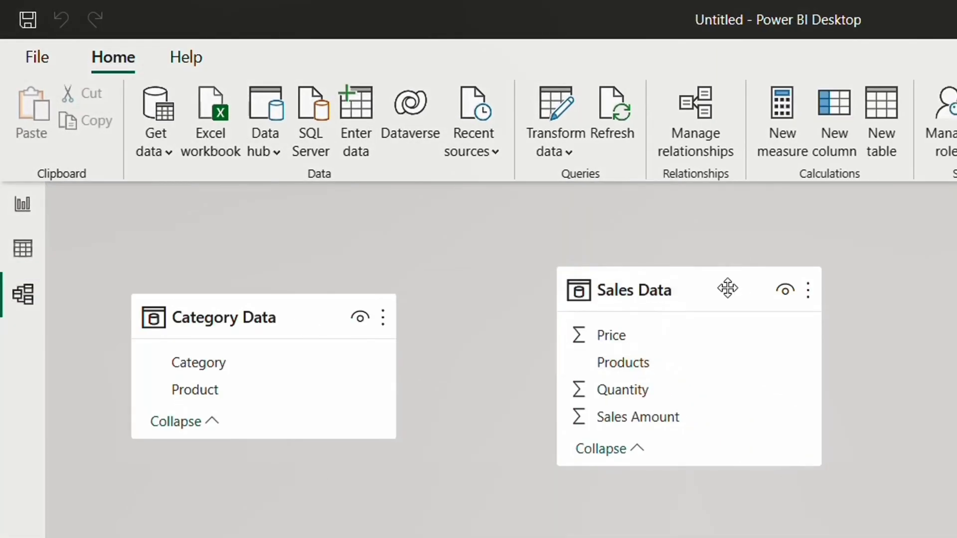
pyautogui.moveTo(728, 288)
# Step: Create an active one-to-one relationship between Product in Category Data and Products in Sales Data, with cross filter direction Both
pyautogui.click(382, 319)
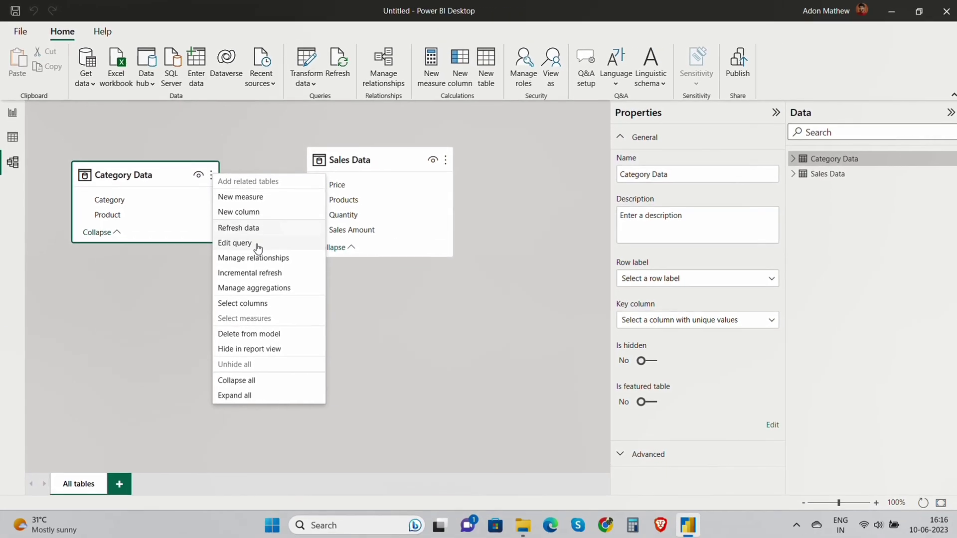
pyautogui.click(260, 258)
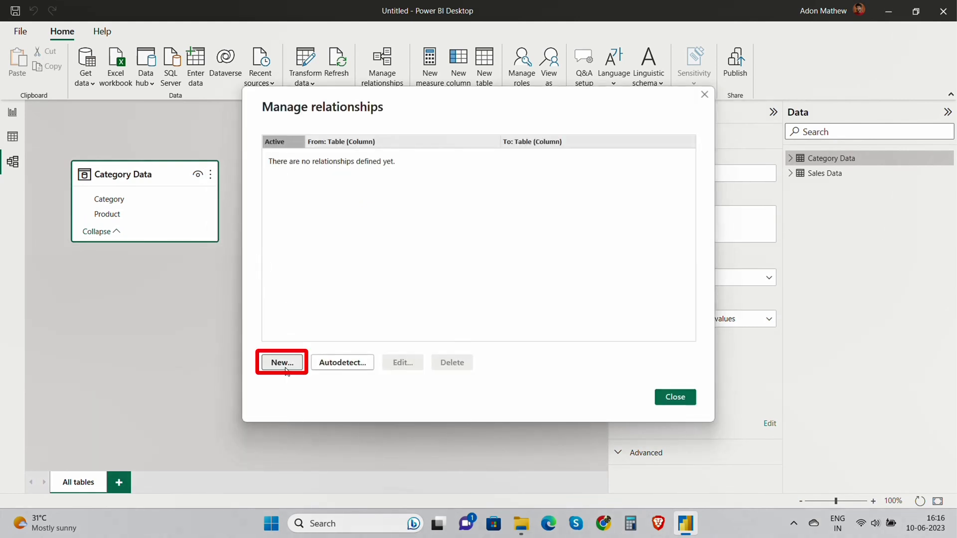
pyautogui.click(283, 362)
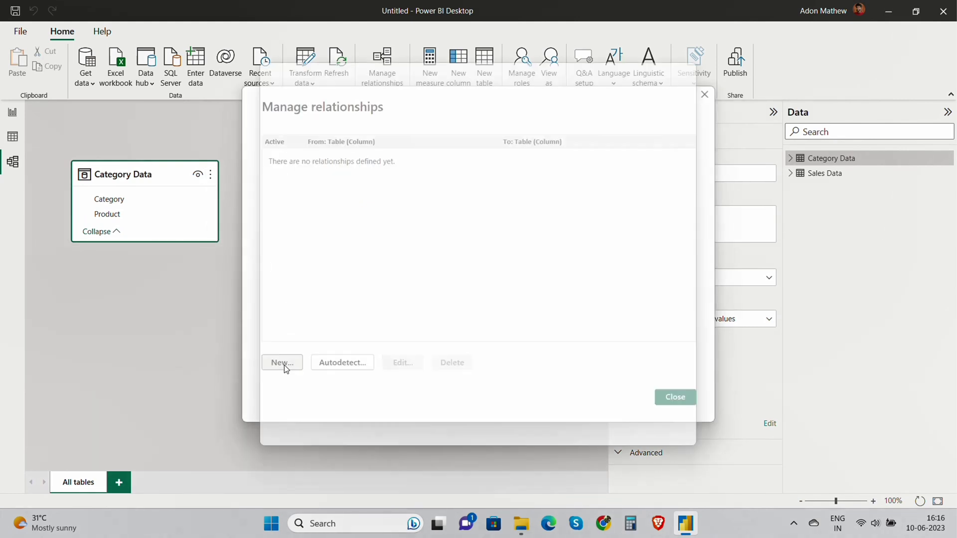
pyautogui.click(437, 141)
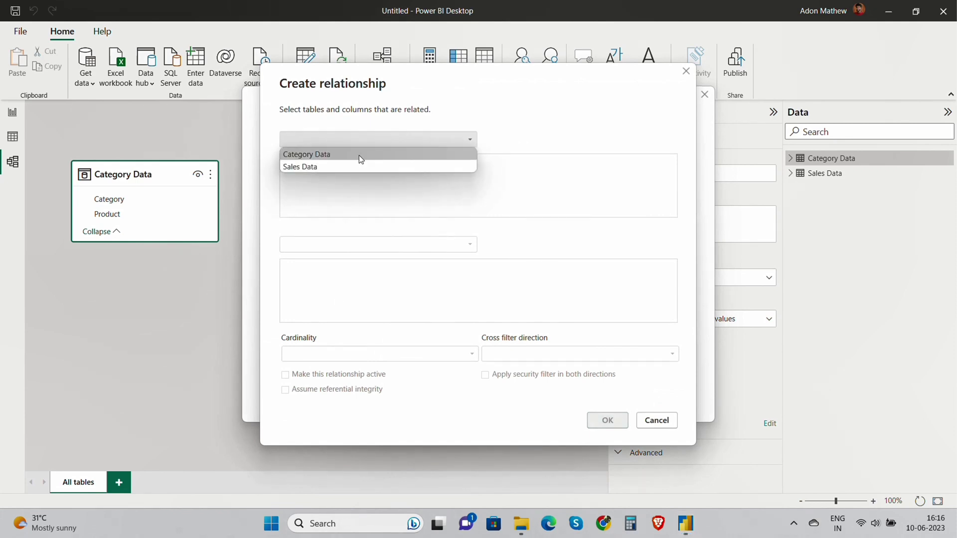
pyautogui.click(358, 154)
pyautogui.click(296, 173)
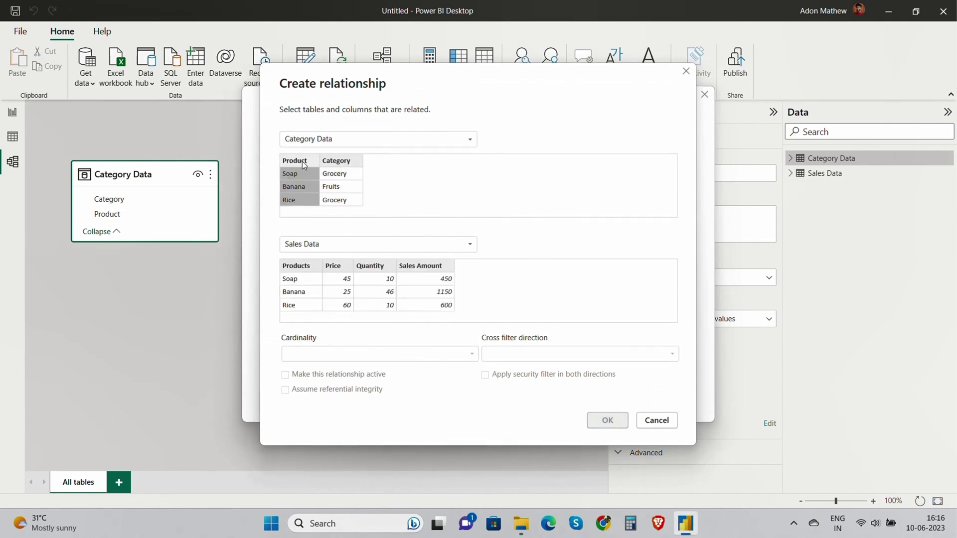
pyautogui.click(307, 270)
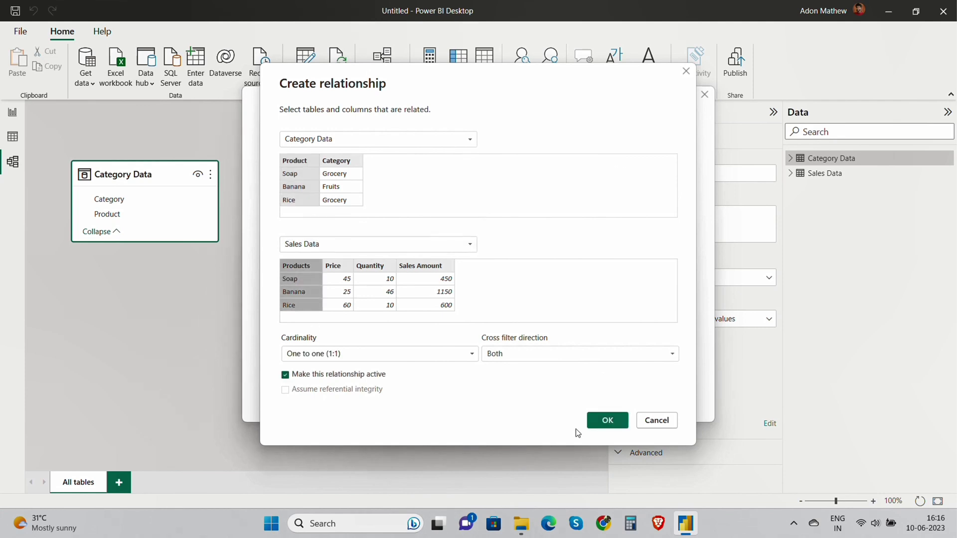
pyautogui.click(602, 422)
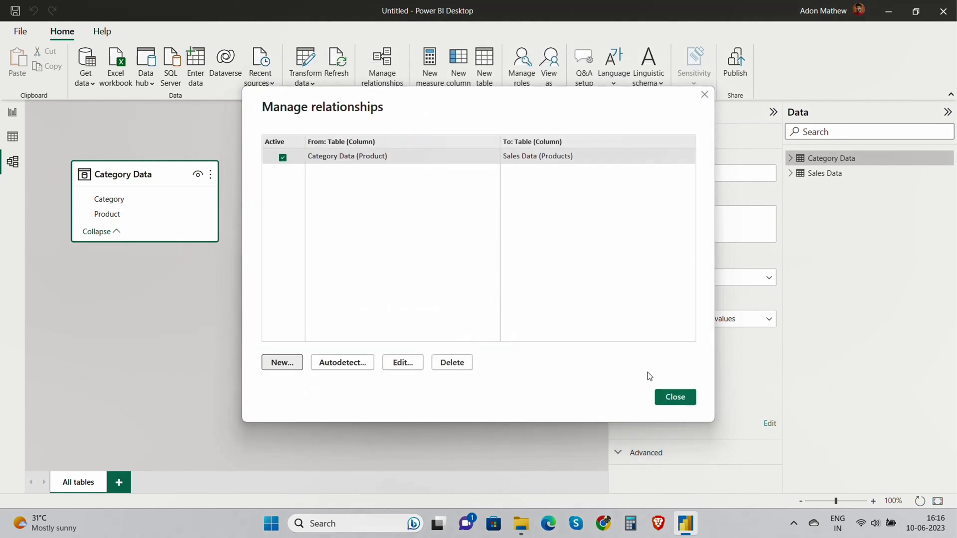
pyautogui.click(675, 397)
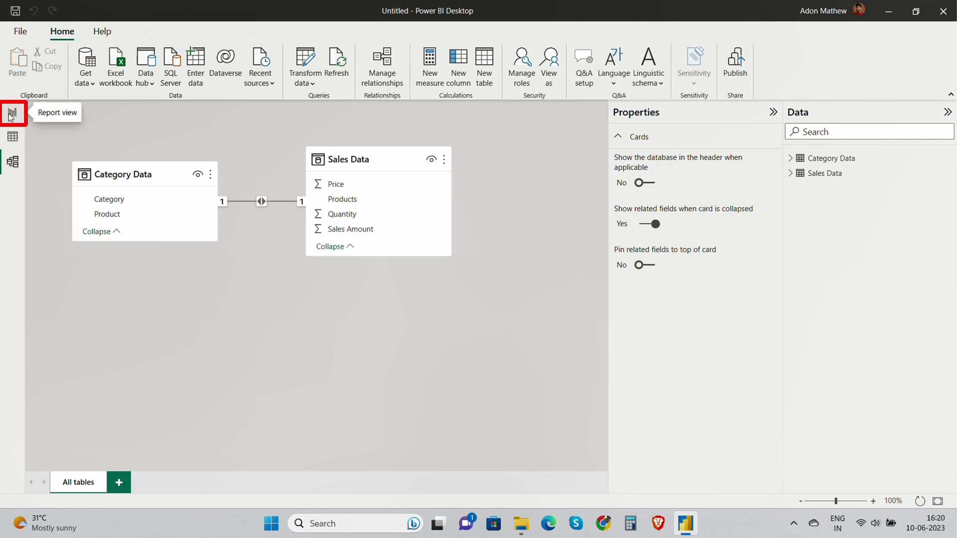
# Step: Insert a text box on the report page and enter the title SALES DATA
pyautogui.click(11, 115)
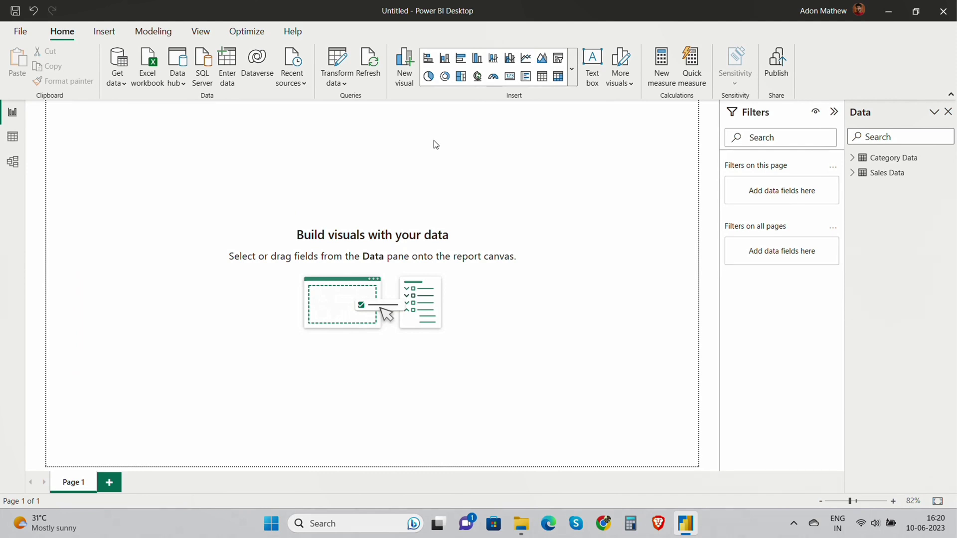
pyautogui.click(593, 60)
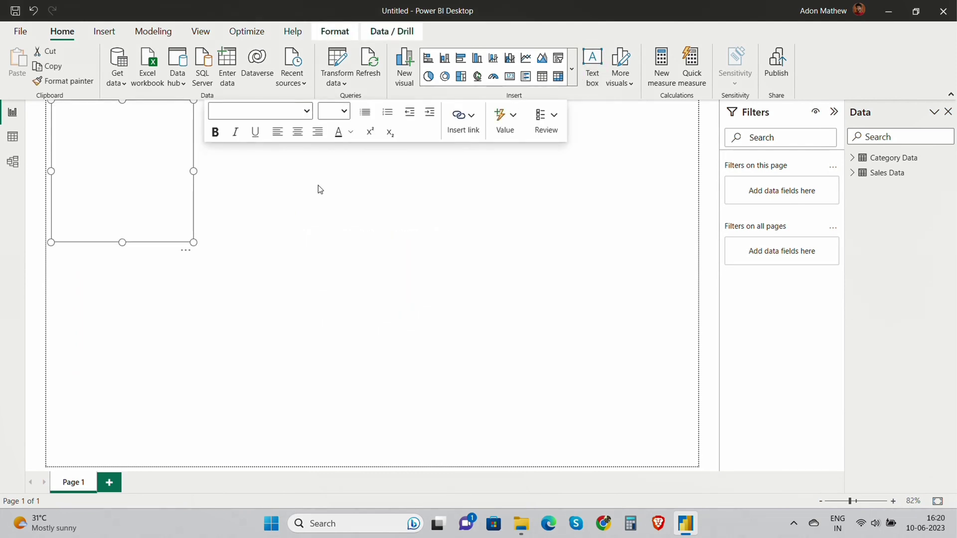
pyautogui.click(108, 131)
pyautogui.press('capslock')
pyautogui.write('sa')
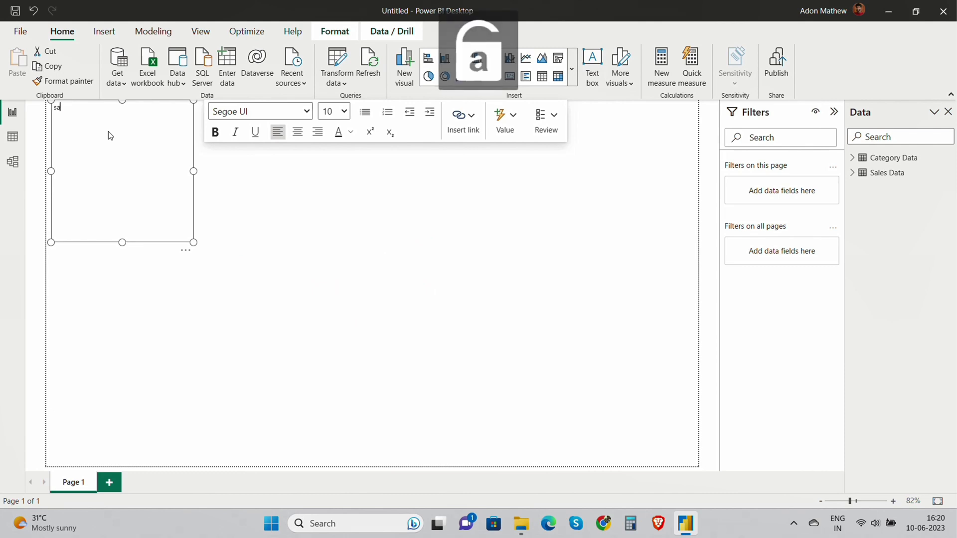
pyautogui.write('les')
pyautogui.press('BackSpace')
pyautogui.press('BackSpace')
pyautogui.press('BackSpace')
pyautogui.press('BackSpace')
pyautogui.press('BackSpace')
pyautogui.press('capslock')
pyautogui.write('SA')
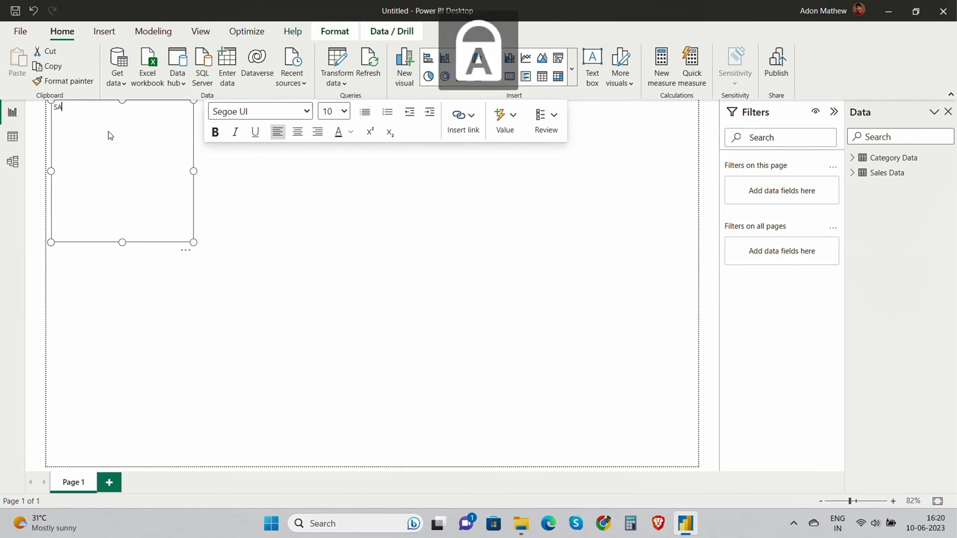
pyautogui.write('LES DATA')
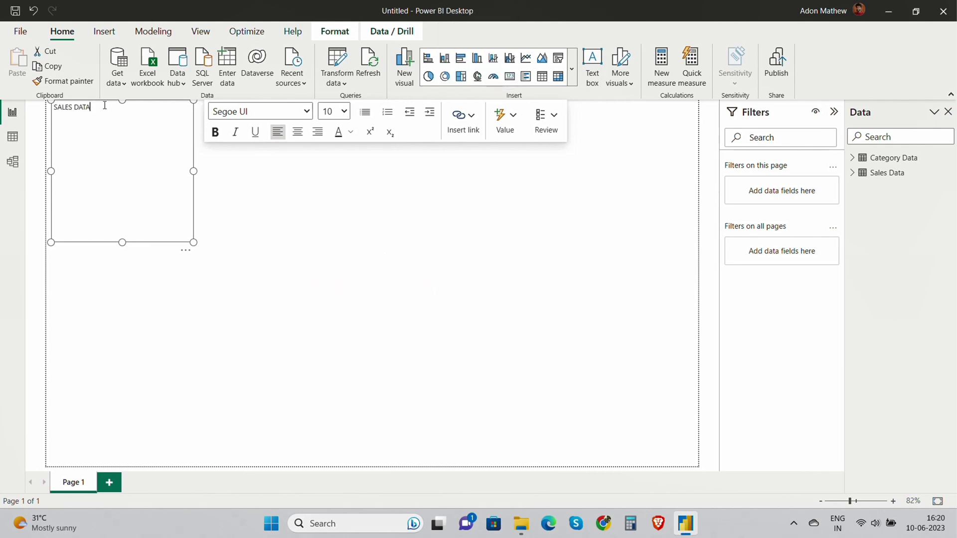
# Step: Format the SALES DATA title as size 40, centred and bold, and reshape its text box into a wide, low banner
pyautogui.moveTo(105, 106); pyautogui.dragTo(57, 111)
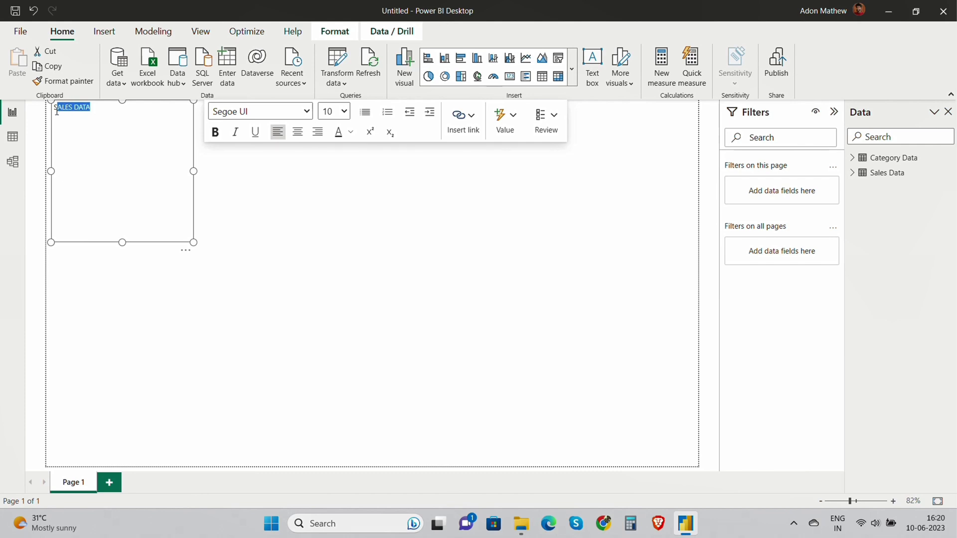
pyautogui.click(344, 112)
pyautogui.click(329, 303)
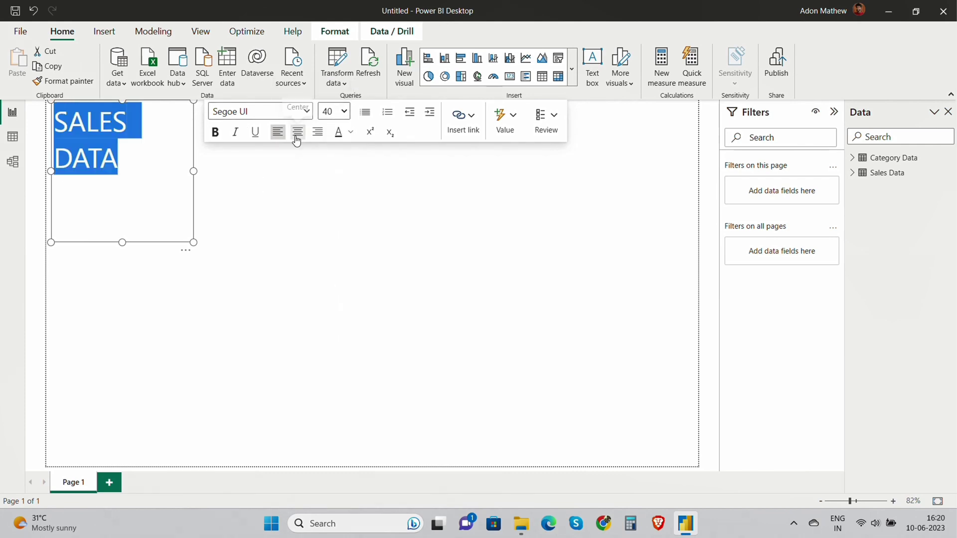
pyautogui.click(298, 131)
pyautogui.click(216, 131)
pyautogui.moveTo(194, 242); pyautogui.dragTo(464, 142)
pyautogui.click(244, 122)
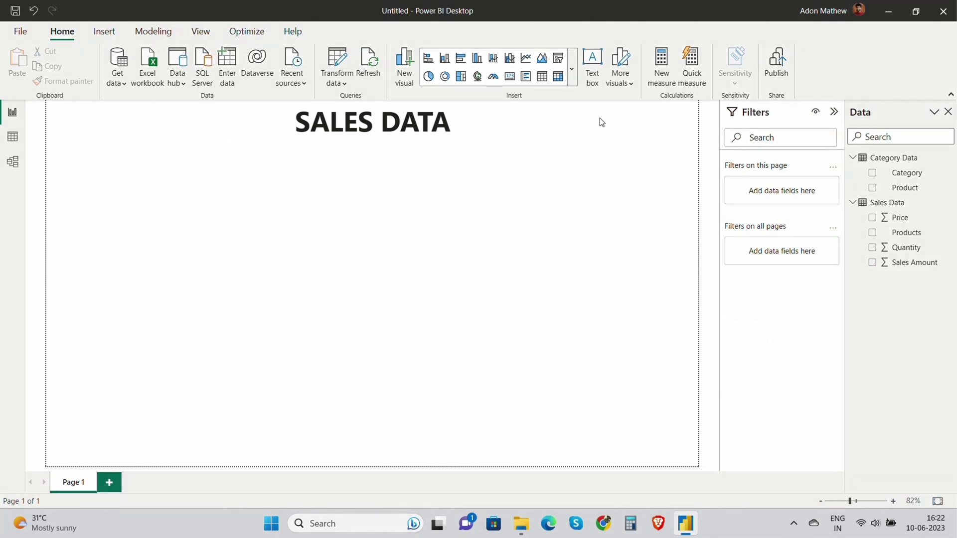
# Step: Insert a Card visual that shows the Sales Amount field from Sales Data
pyautogui.click(572, 75)
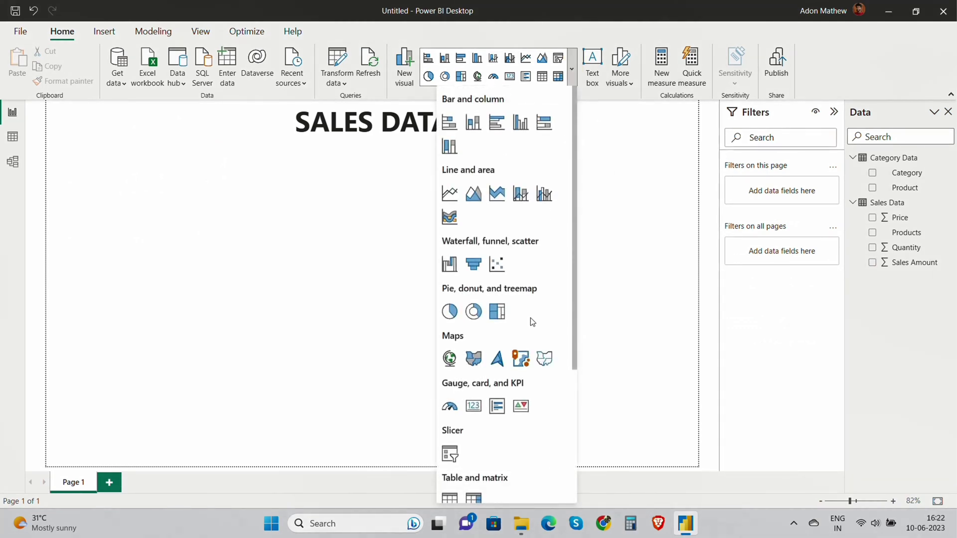
pyautogui.scroll(-2, 502, 366)
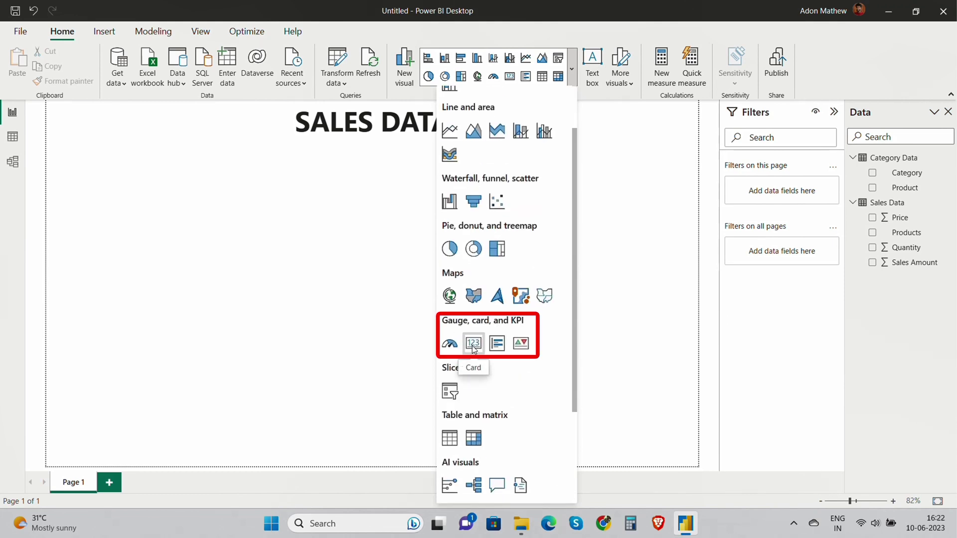
pyautogui.click(474, 343)
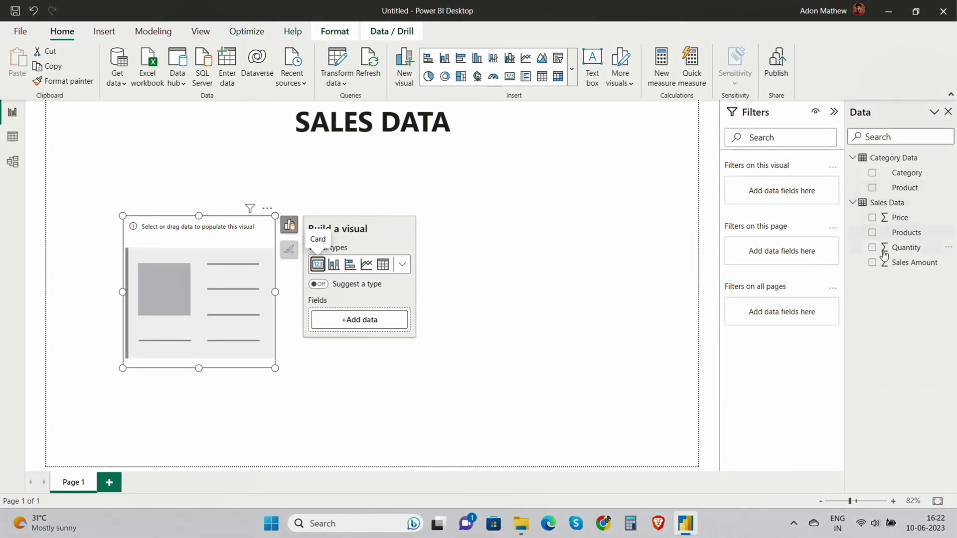
pyautogui.click(873, 263)
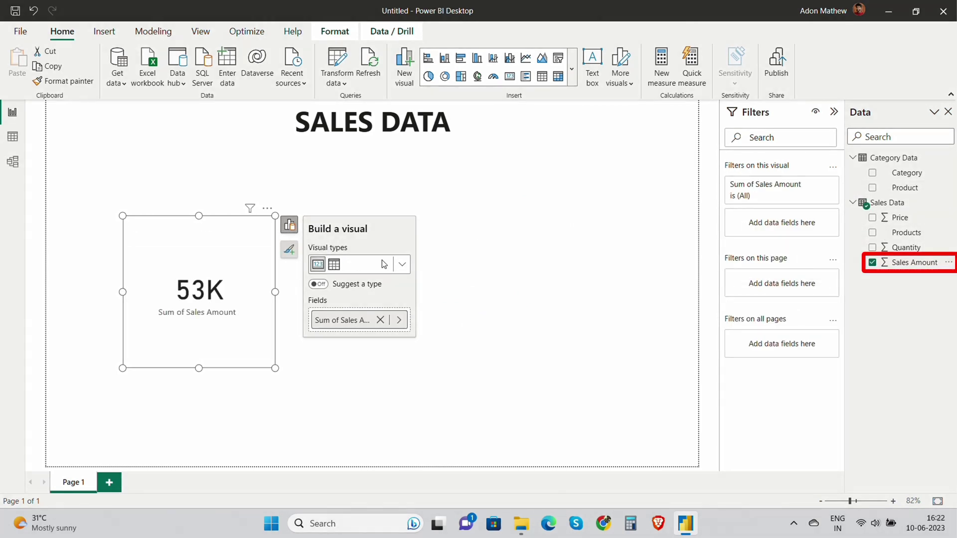
# Step: Move the Sales Amount card to the upper-left area of the report page and shrink it
pyautogui.click(223, 294)
pyautogui.moveTo(223, 292); pyautogui.dragTo(179, 211)
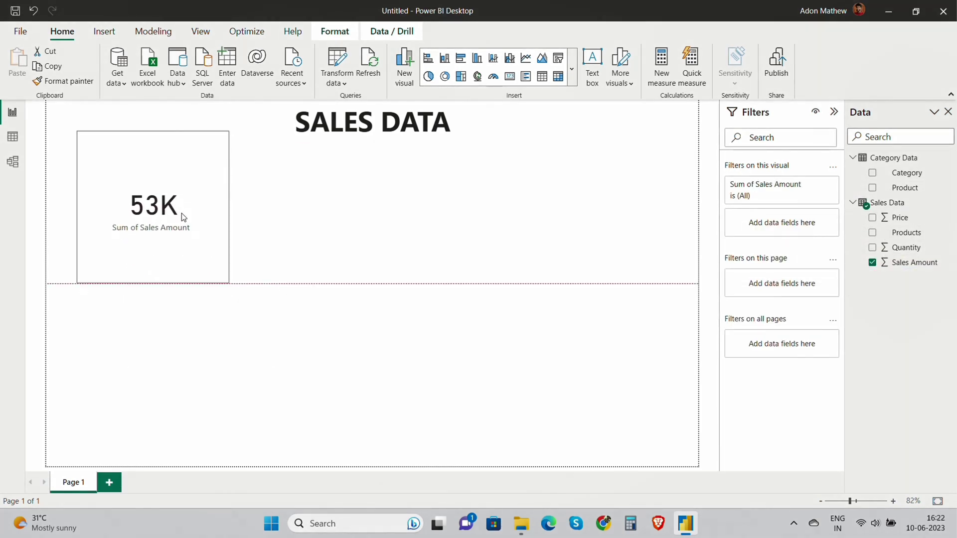
pyautogui.moveTo(228, 283); pyautogui.dragTo(191, 233)
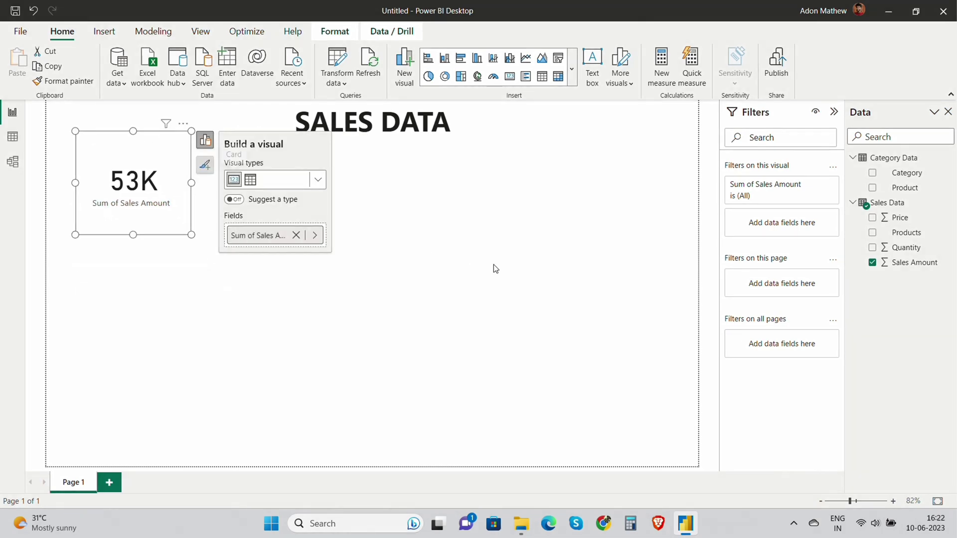
pyautogui.click(474, 253)
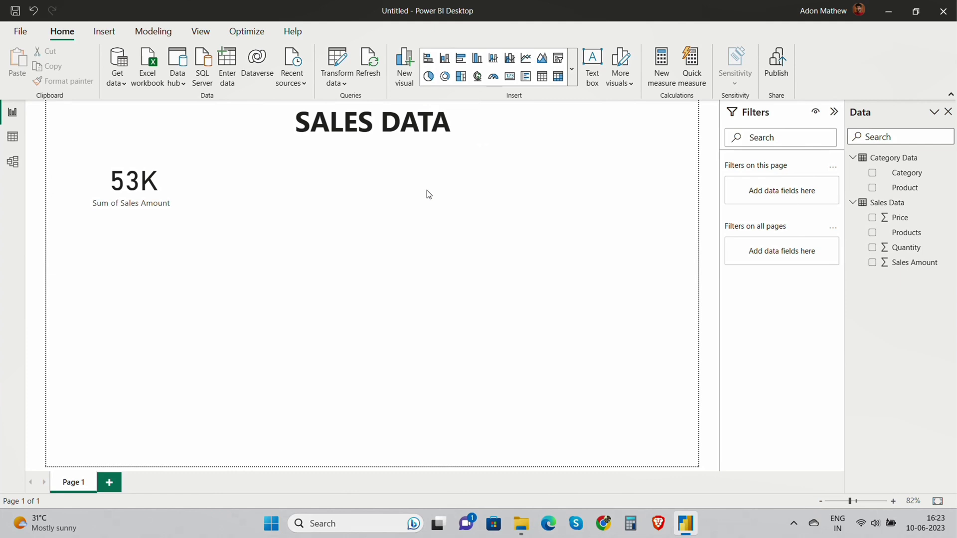
# Step: Insert a donut chart with Sales Amount as its values and Products as its legend
pyautogui.click(445, 77)
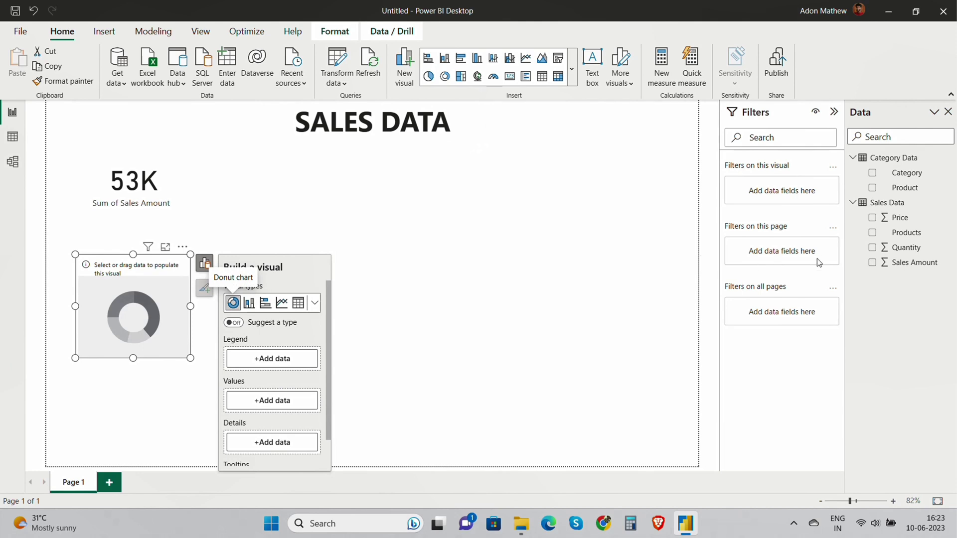
pyautogui.click(873, 263)
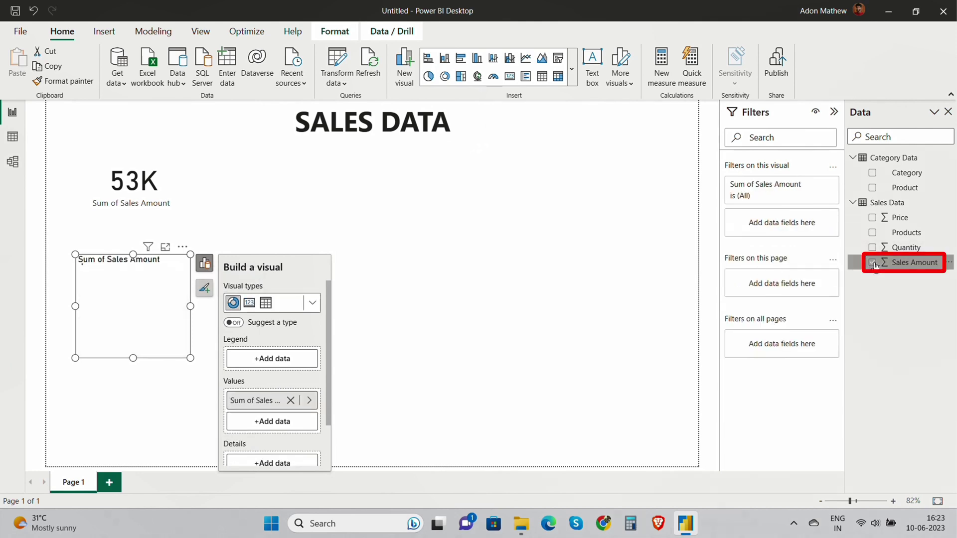
pyautogui.click(873, 233)
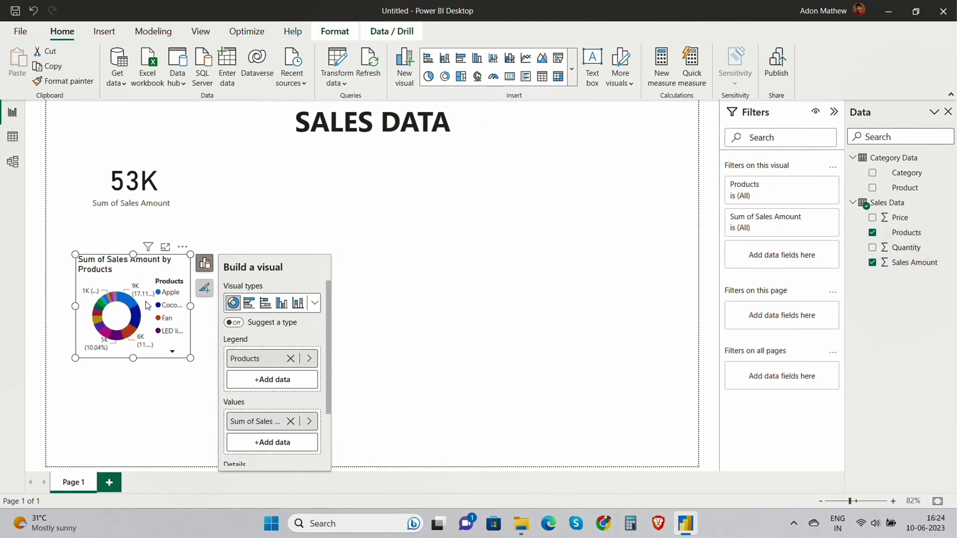
# Step: Move the donut chart to just below the SALES DATA title, beside the card, and widen it across the page
pyautogui.moveTo(146, 301); pyautogui.dragTo(300, 201)
pyautogui.moveTo(345, 252); pyautogui.dragTo(569, 264)
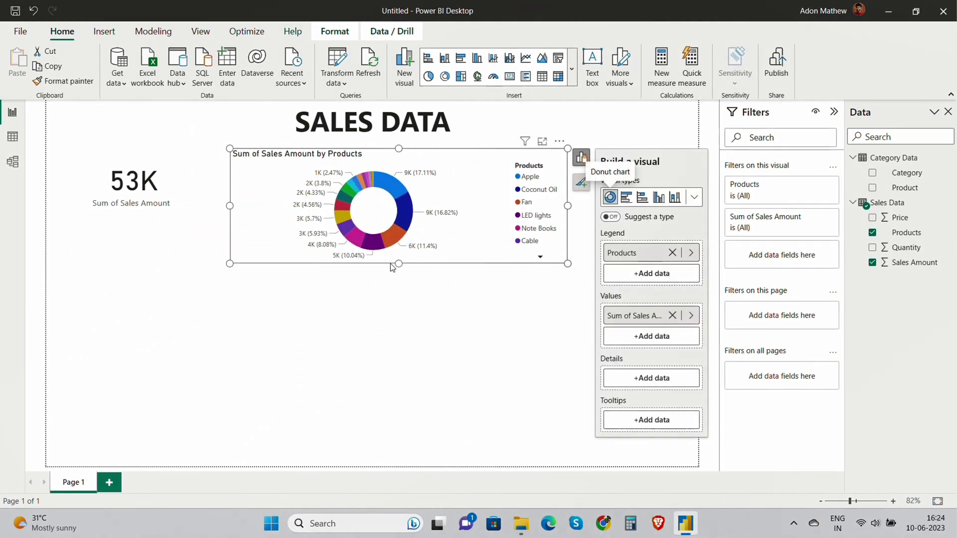
pyautogui.click(401, 337)
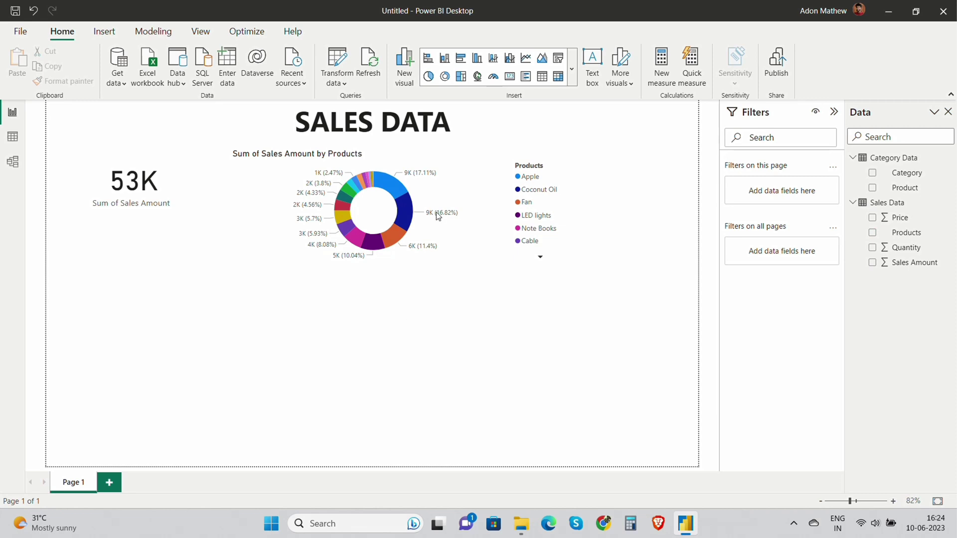
# Step: Insert a stacked column chart with Quantity on the Y-axis, Category on the X-axis and Product as the legend
pyautogui.click(445, 60)
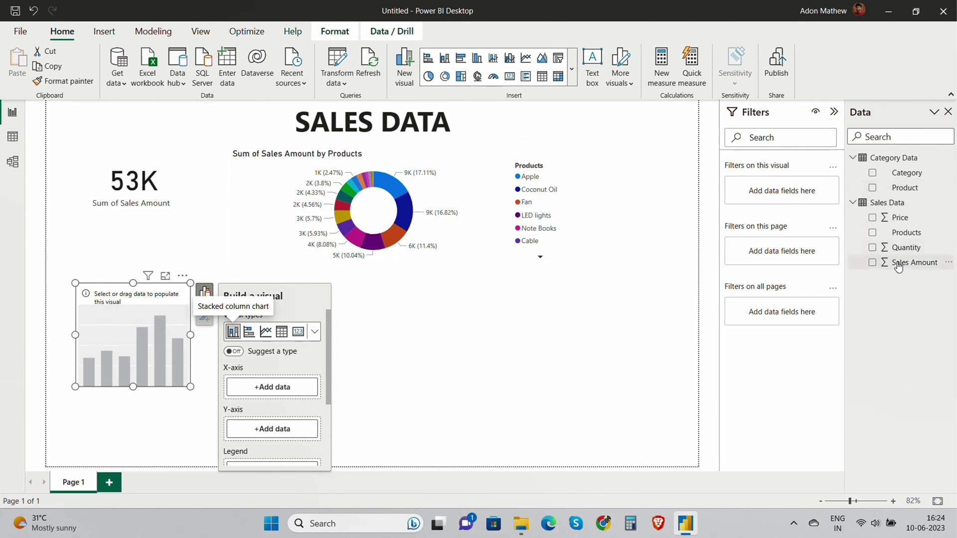
pyautogui.click(872, 248)
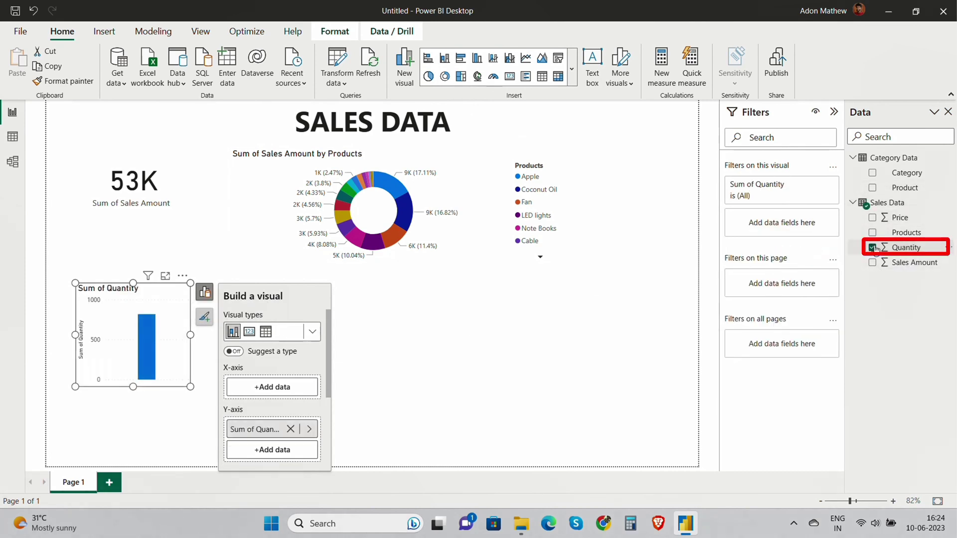
pyautogui.click(872, 172)
pyautogui.click(872, 188)
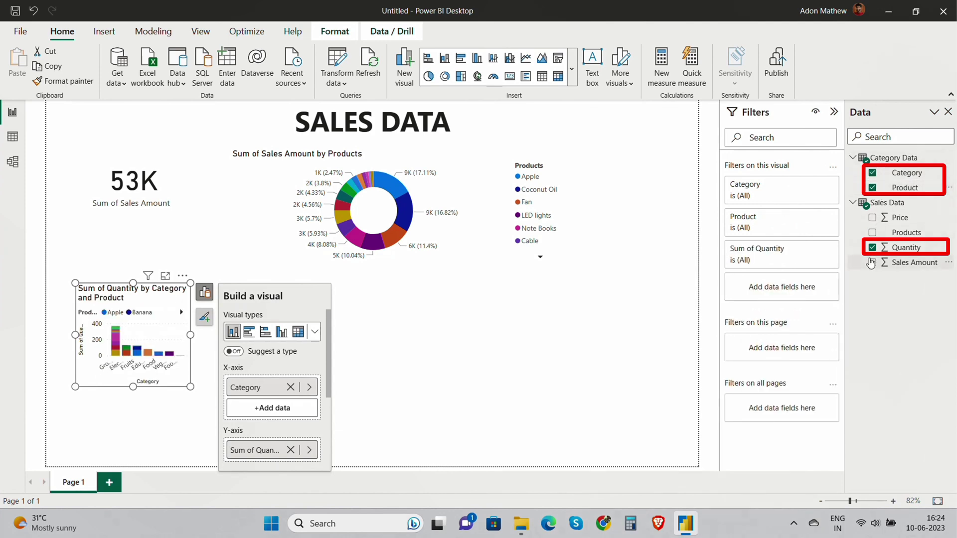
# Step: Enlarge the stacked column chart to cover most of the report page's lower half, leaving a strip free on its right
pyautogui.moveTo(191, 387); pyautogui.dragTo(444, 450)
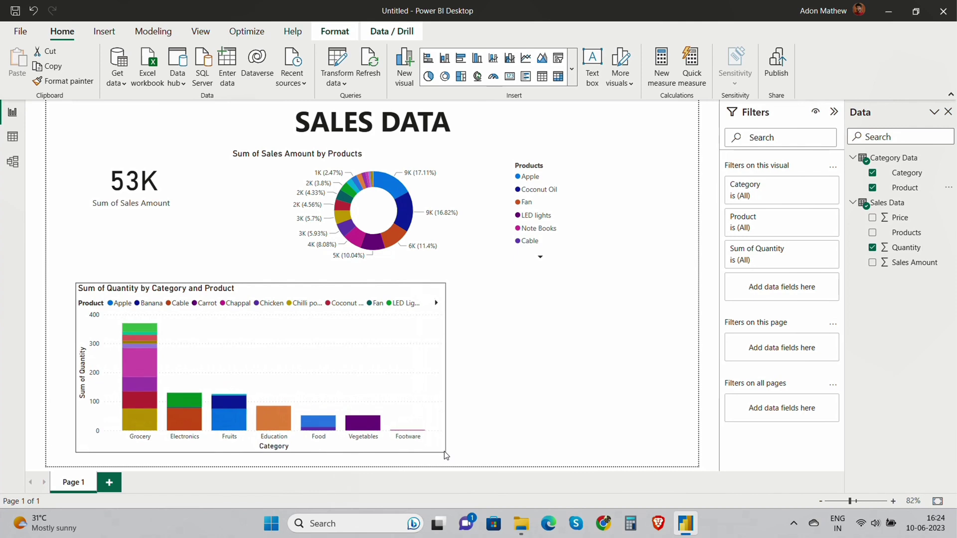
pyautogui.click(466, 393)
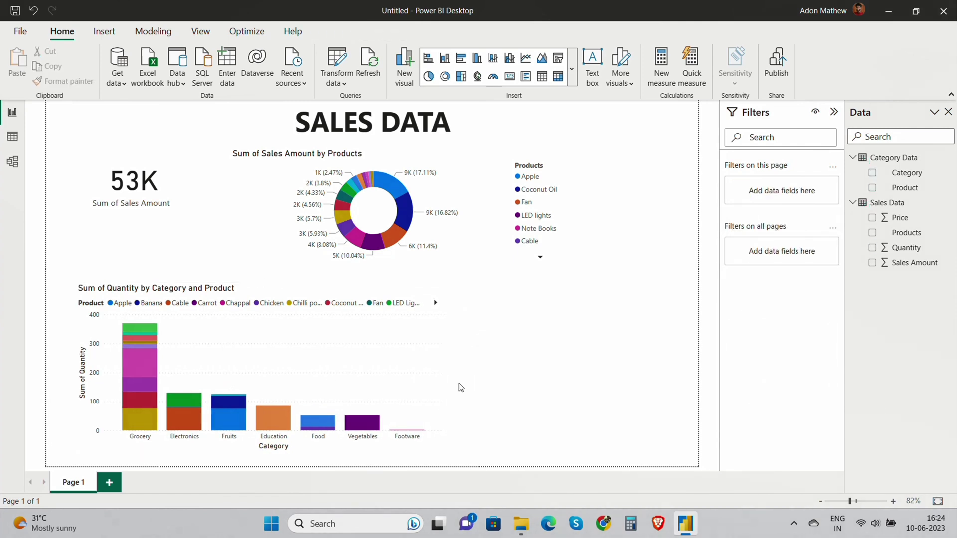
pyautogui.click(397, 367)
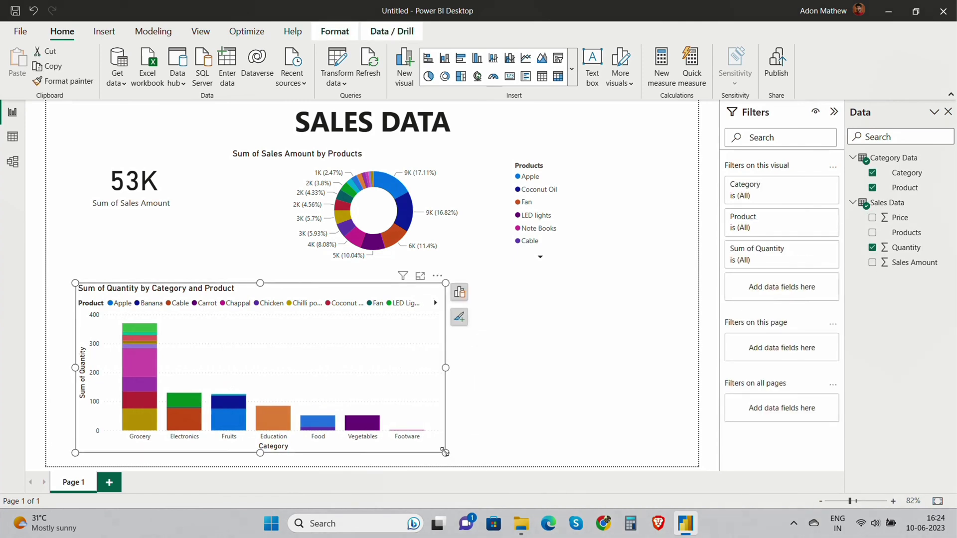
pyautogui.moveTo(445, 452); pyautogui.dragTo(593, 457)
# Step: Enlarge the donut chart and the Sales Amount card to fill the space between the title and the column chart
pyautogui.click(271, 214)
pyautogui.moveTo(567, 263); pyautogui.dragTo(582, 285)
pyautogui.click(182, 220)
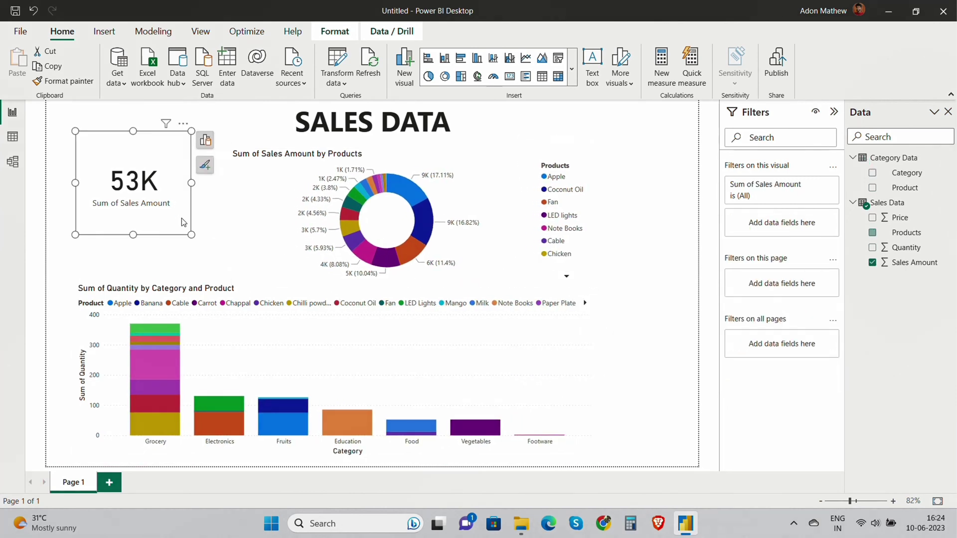
pyautogui.click(408, 141)
pyautogui.moveTo(409, 142); pyautogui.dragTo(414, 145)
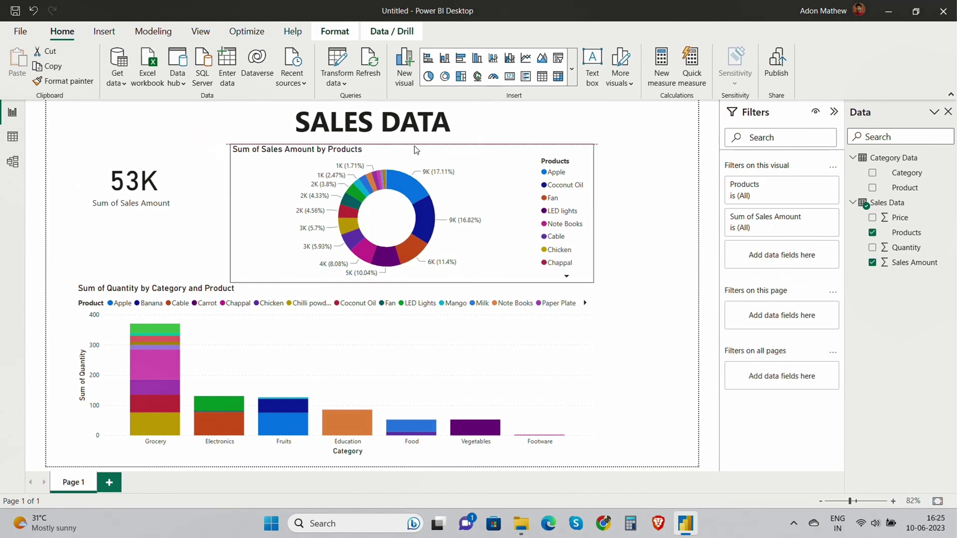
pyautogui.moveTo(172, 188); pyautogui.dragTo(207, 288)
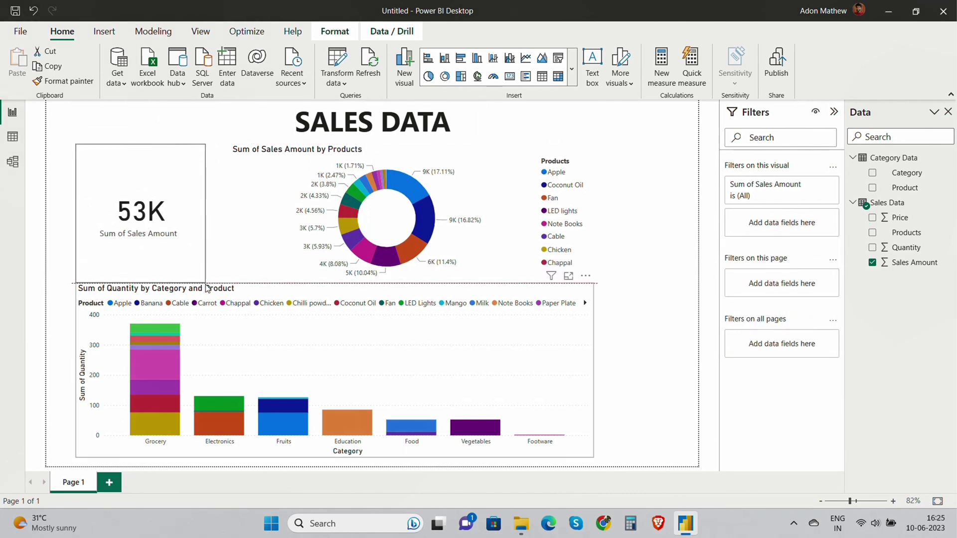
# Step: Extend the donut chart to the card's edge and trim the right edges of both charts into line
pyautogui.click(245, 209)
pyautogui.moveTo(229, 218); pyautogui.dragTo(205, 214)
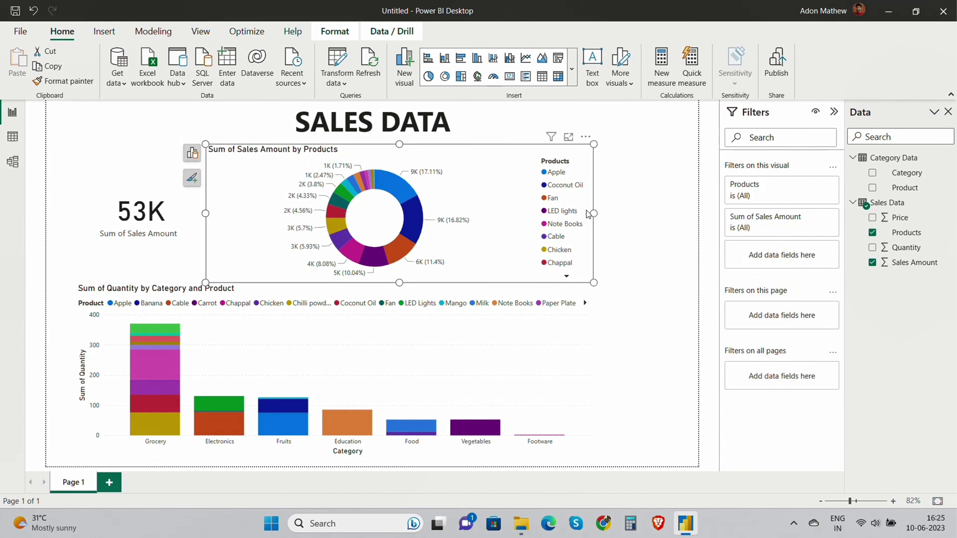
pyautogui.moveTo(593, 215); pyautogui.dragTo(582, 216)
pyautogui.click(551, 328)
pyautogui.moveTo(591, 368); pyautogui.dragTo(582, 372)
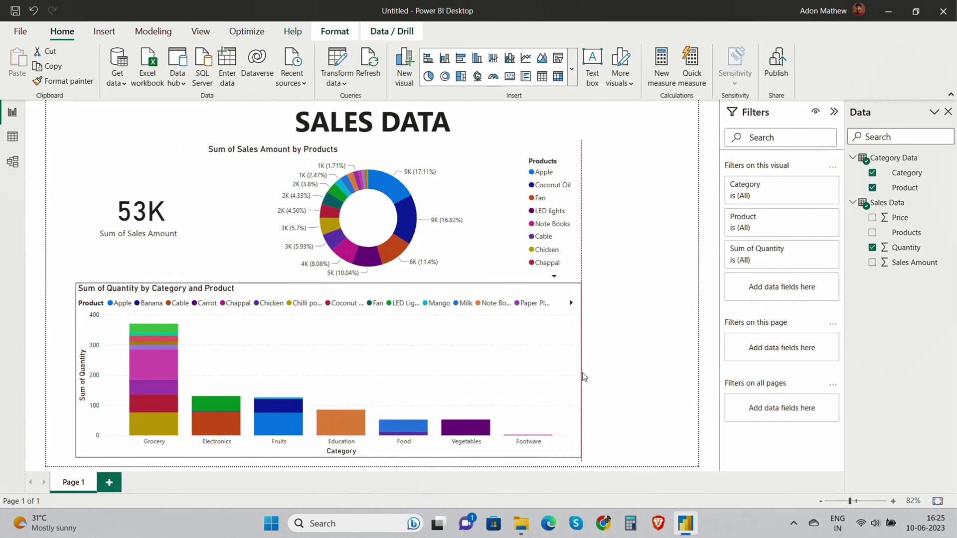
pyautogui.click(638, 252)
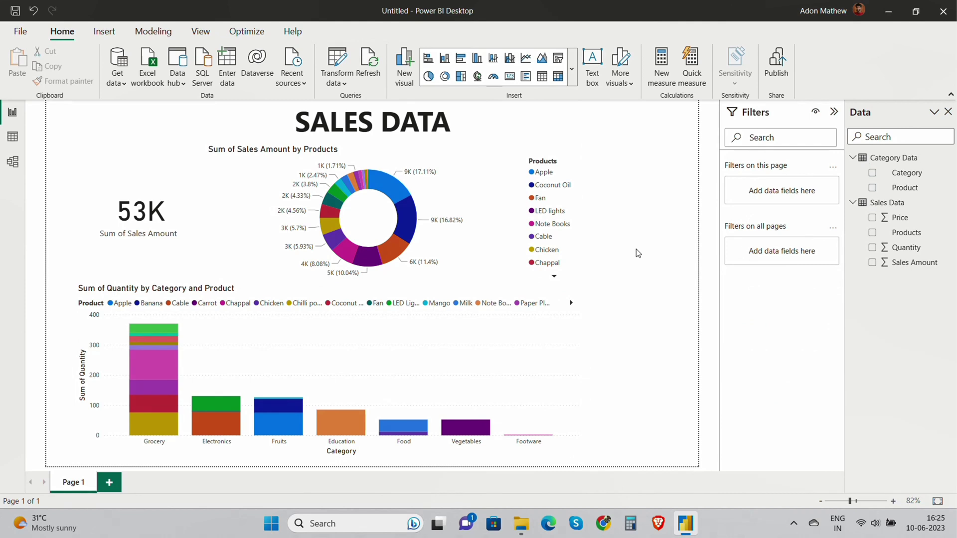
# Step: Insert a slicer on the Category field and stretch it down alongside the column chart
pyautogui.click(573, 68)
pyautogui.scroll(-2, 533, 273)
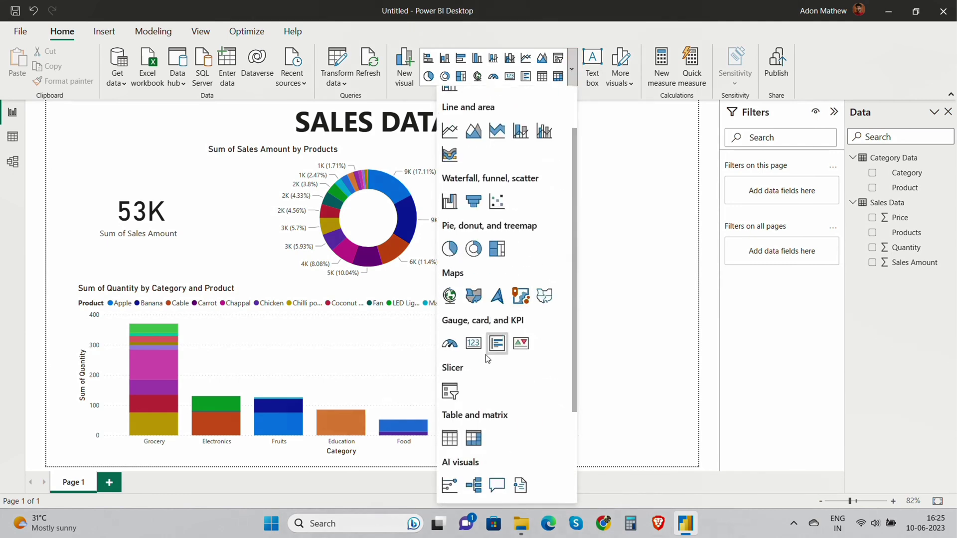
pyautogui.click(449, 391)
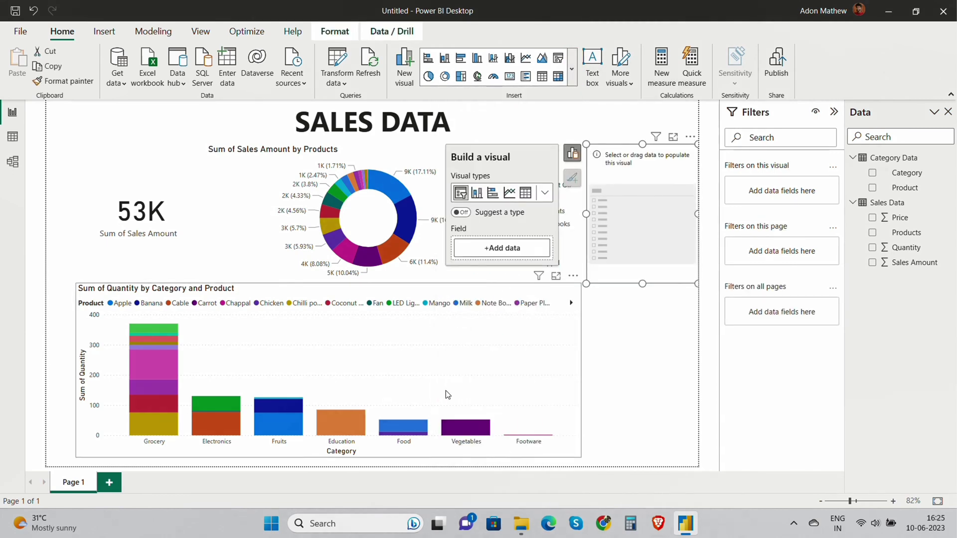
pyautogui.click(873, 174)
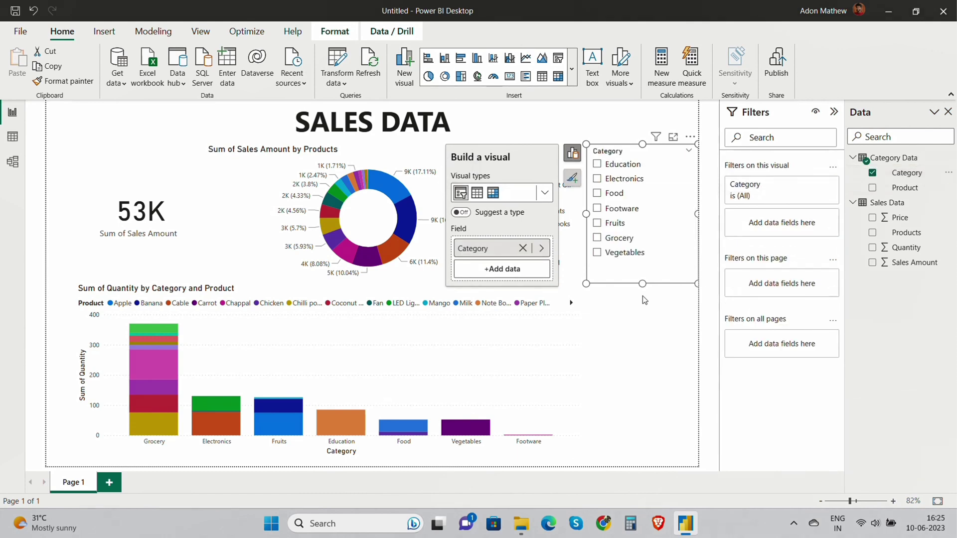
pyautogui.moveTo(642, 284); pyautogui.dragTo(638, 452)
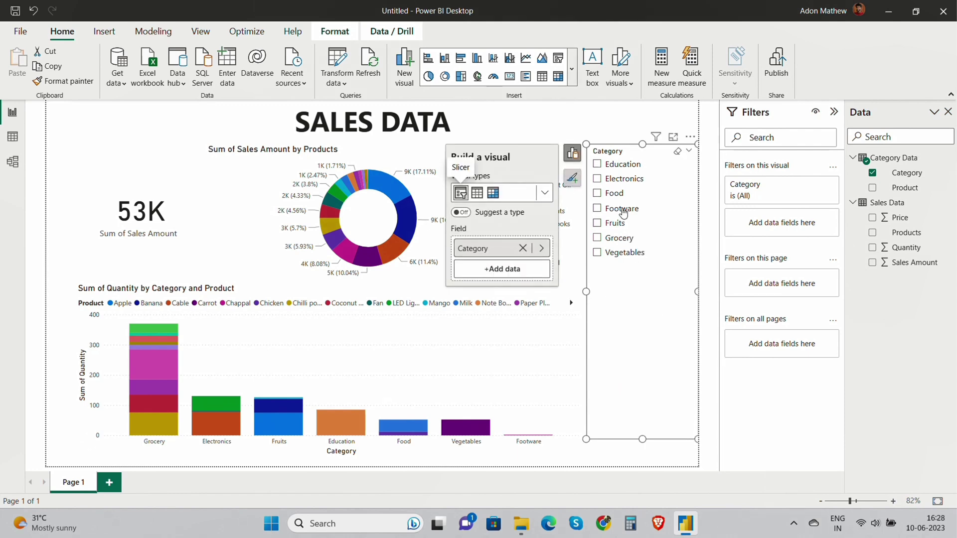
# Step: Change the Category slicer's style to Tile
pyautogui.click(572, 178)
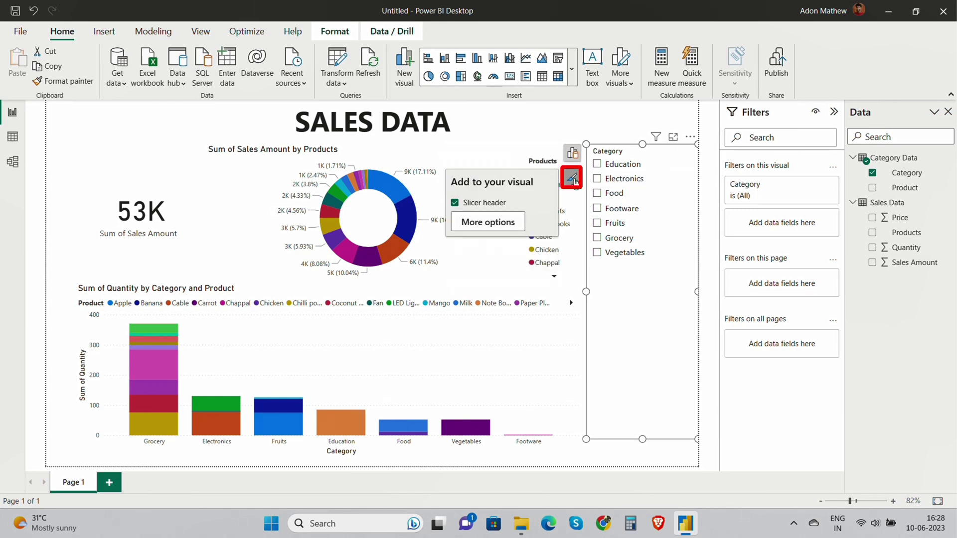
pyautogui.click(518, 222)
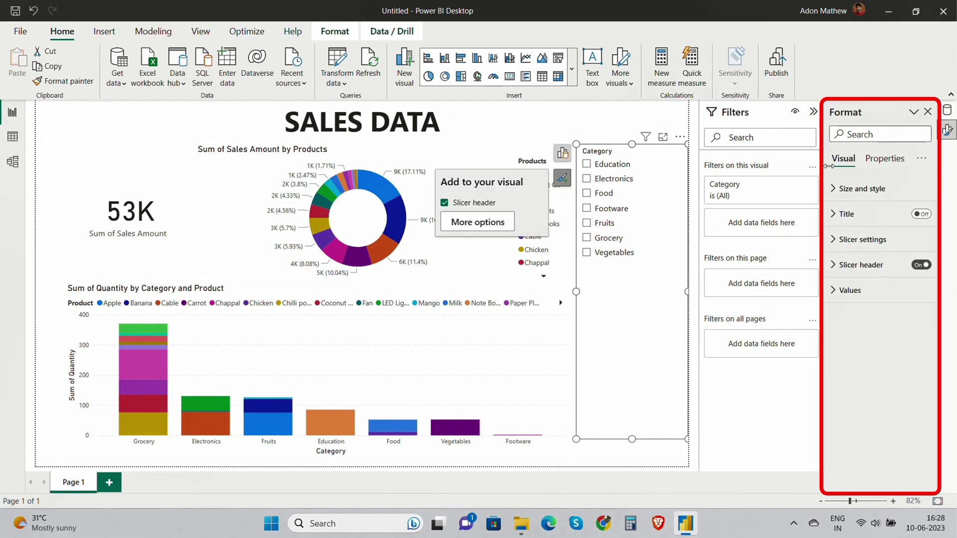
pyautogui.click(836, 243)
pyautogui.click(897, 302)
pyautogui.click(897, 303)
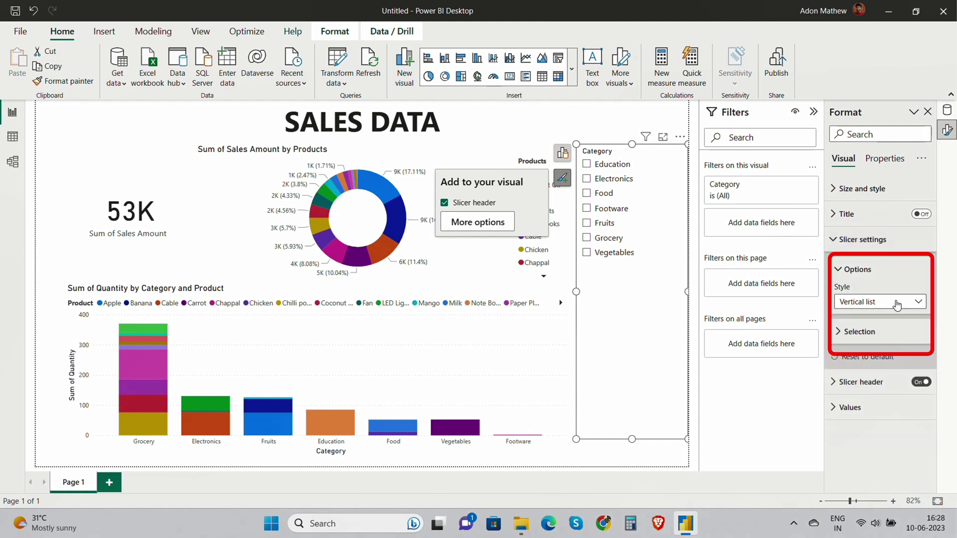
pyautogui.click(897, 305)
pyautogui.click(878, 333)
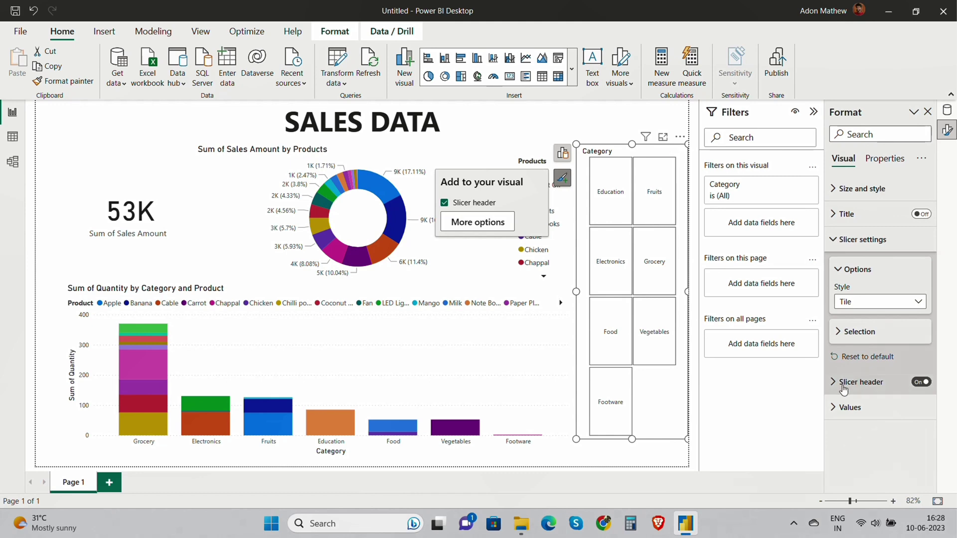
# Step: Set the background colour of the Category slicer's values to dark grey
pyautogui.click(847, 407)
pyautogui.scroll(-3, 850, 413)
pyautogui.click(864, 450)
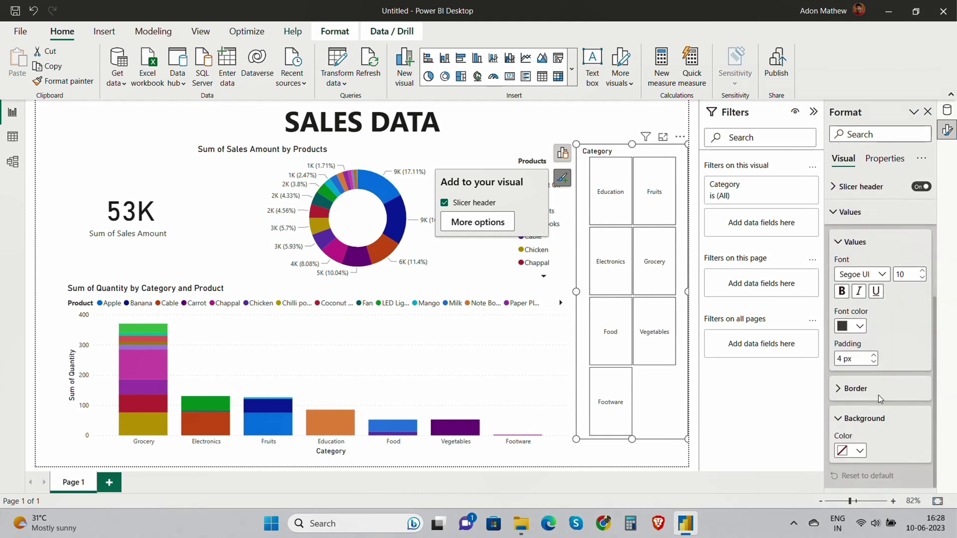
pyautogui.click(854, 451)
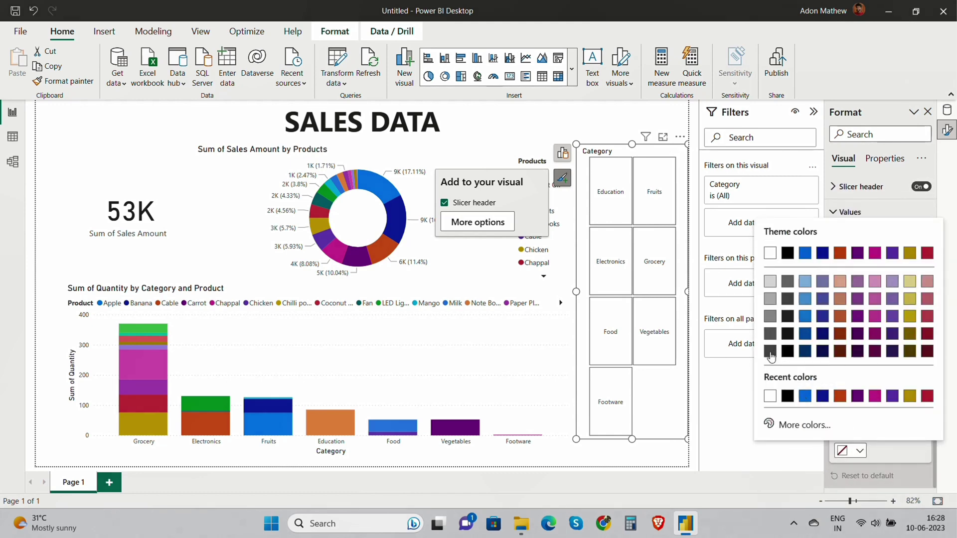
pyautogui.click(806, 398)
# Step: Set the font colour of the Category slicer's values to white
pyautogui.scroll(2, 920, 322)
pyautogui.click(860, 372)
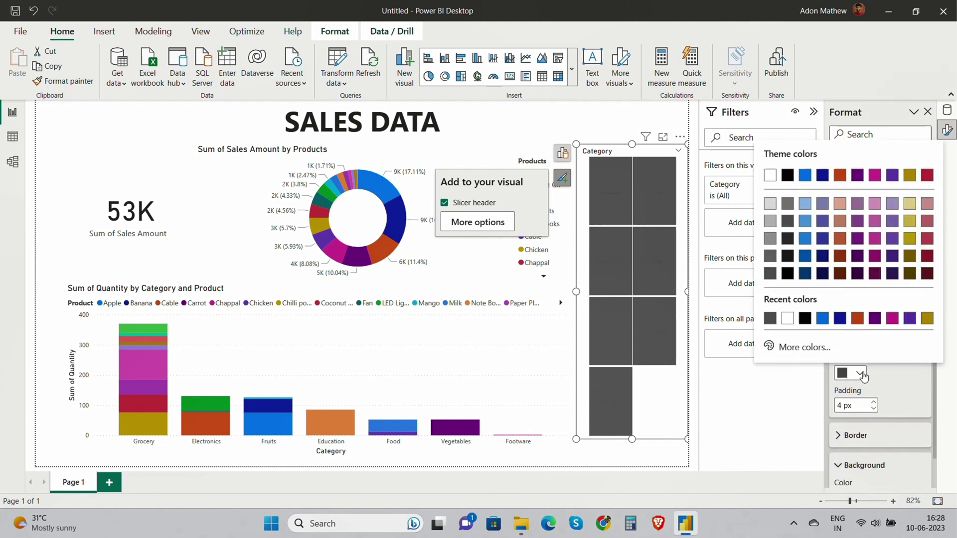
pyautogui.click(789, 317)
# Step: Set the overall background of the Category slicer to dark blue
pyautogui.scroll(2, 889, 289)
pyautogui.scroll(3, 889, 289)
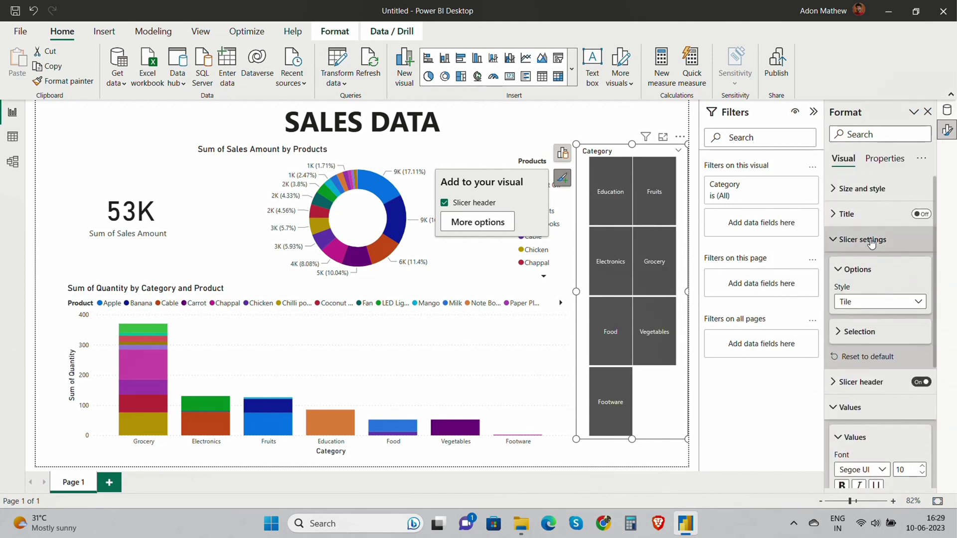
pyautogui.click(862, 188)
pyautogui.scroll(-2, 877, 299)
pyautogui.click(877, 333)
pyautogui.scroll(-2, 877, 333)
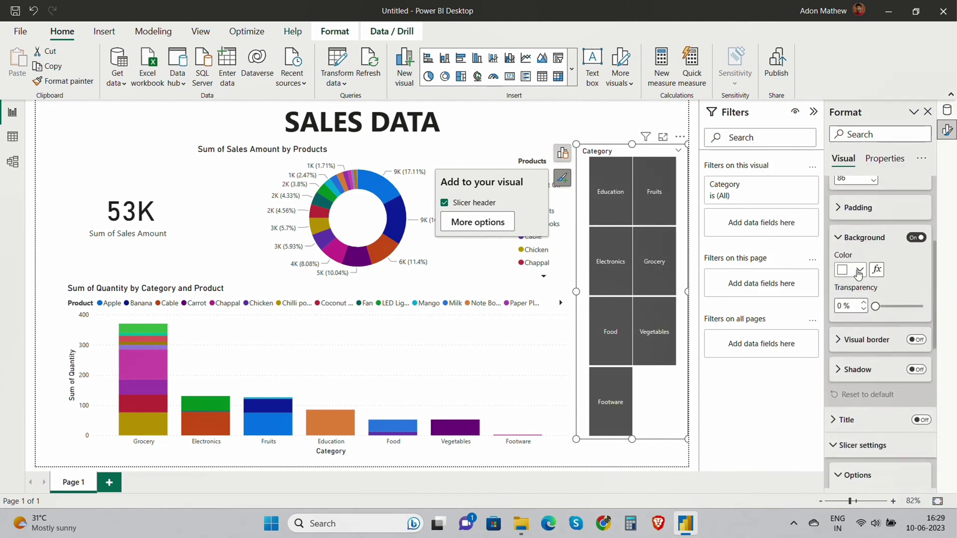
pyautogui.click(860, 269)
pyautogui.click(806, 323)
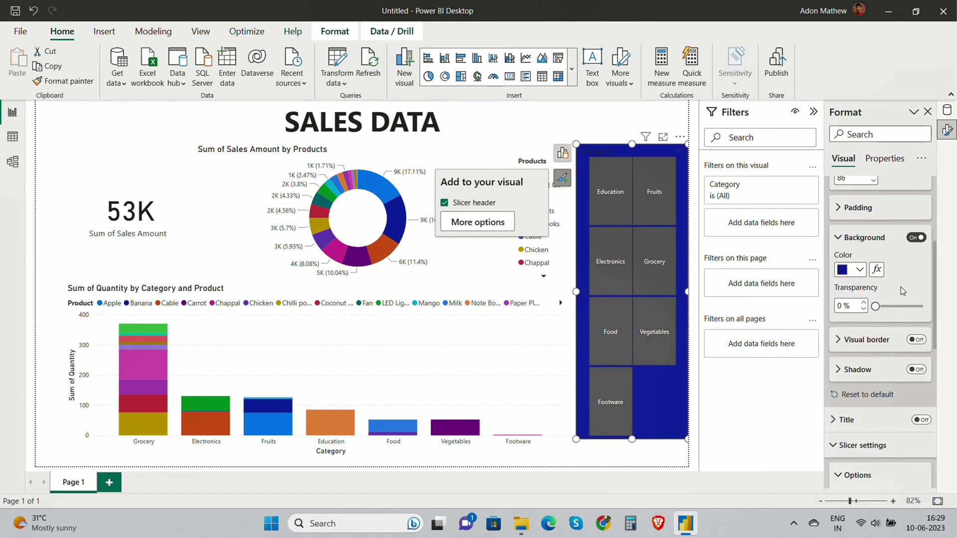
# Step: Format the Category slicer's header text as size 18 in white
pyautogui.scroll(3, 903, 290)
pyautogui.click(904, 188)
pyautogui.click(904, 214)
pyautogui.click(892, 214)
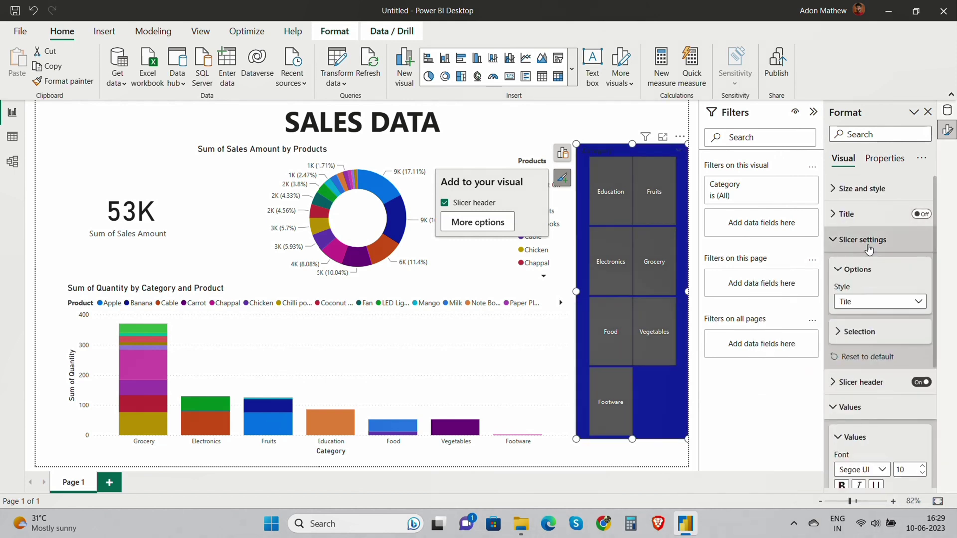
pyautogui.scroll(-2, 869, 249)
pyautogui.click(862, 286)
pyautogui.scroll(-1, 878, 300)
pyautogui.click(921, 332)
pyautogui.click(921, 332)
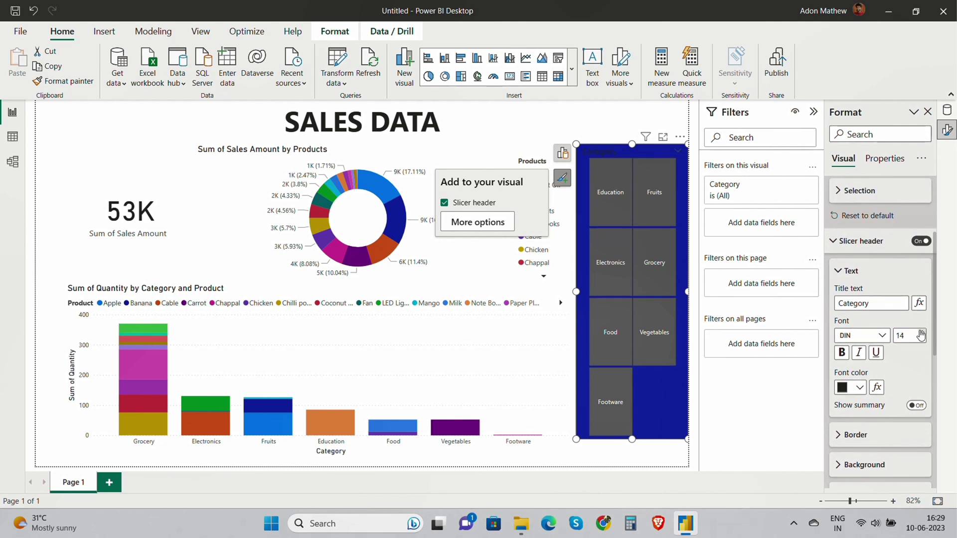
pyautogui.click(921, 332)
pyautogui.click(921, 333)
pyautogui.click(921, 333)
pyautogui.click(850, 388)
pyautogui.click(794, 332)
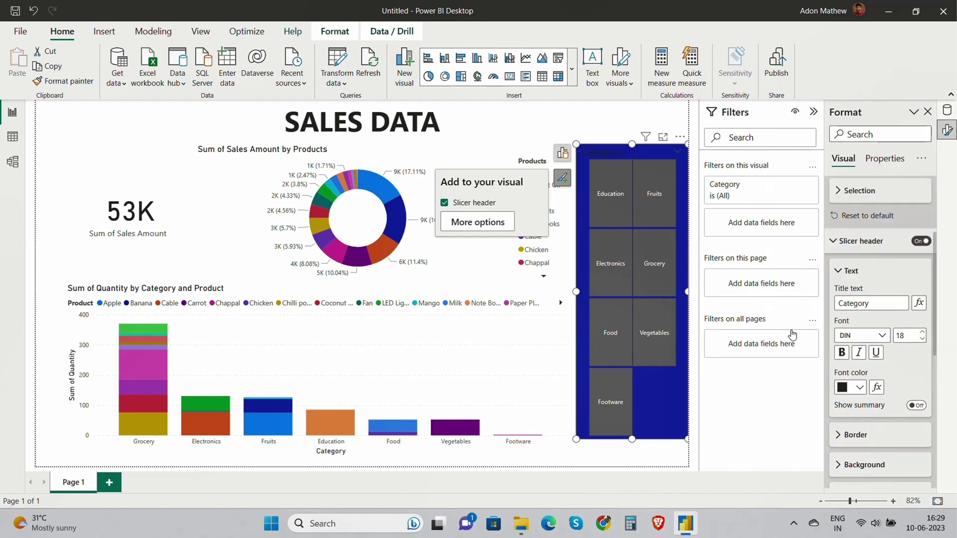
# Step: Set the Sales Amount card's background to the same dark blue as the slicer
pyautogui.click(150, 299)
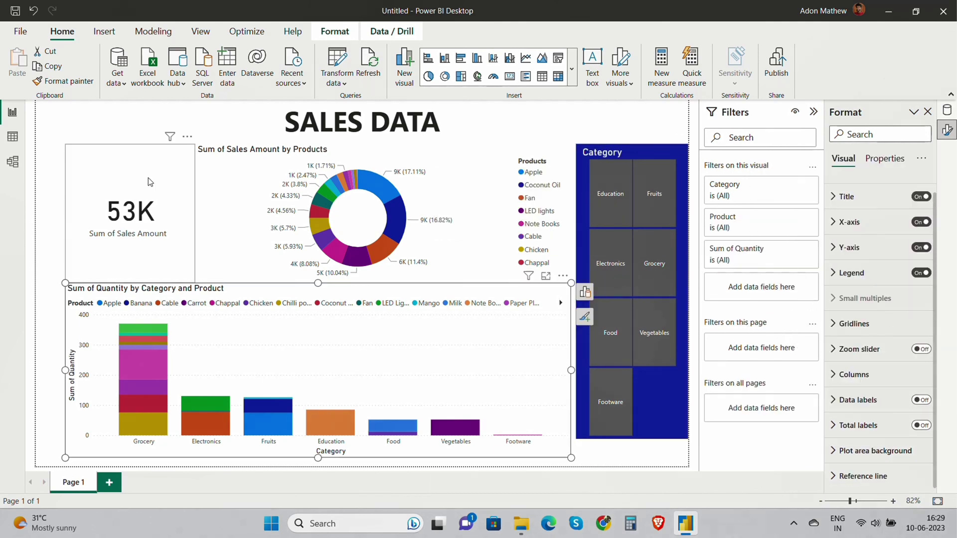
pyautogui.click(148, 188)
pyautogui.click(854, 185)
pyautogui.scroll(-2, 900, 267)
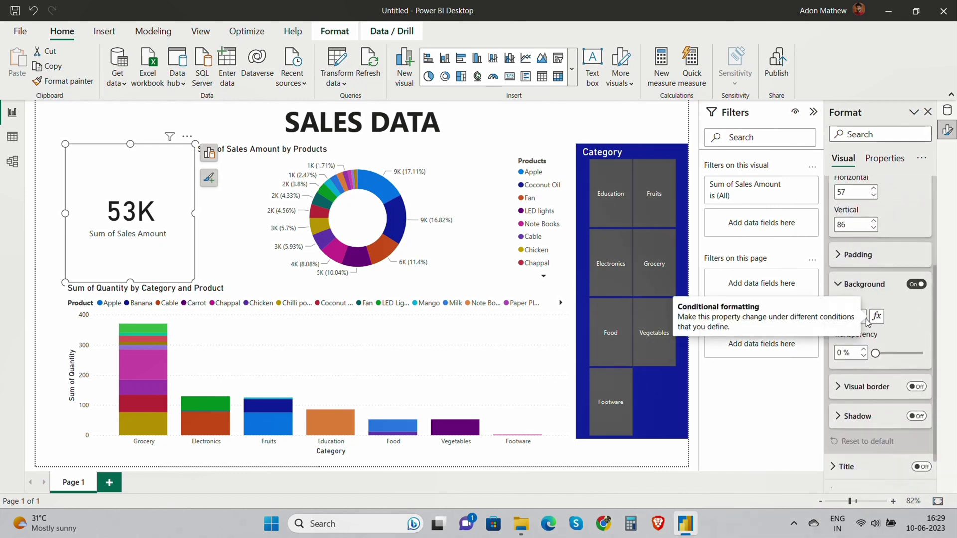
pyautogui.click(857, 315)
pyautogui.click(797, 260)
# Step: Set the Sales Amount card's callout value and category label colours to white
pyautogui.scroll(2, 903, 305)
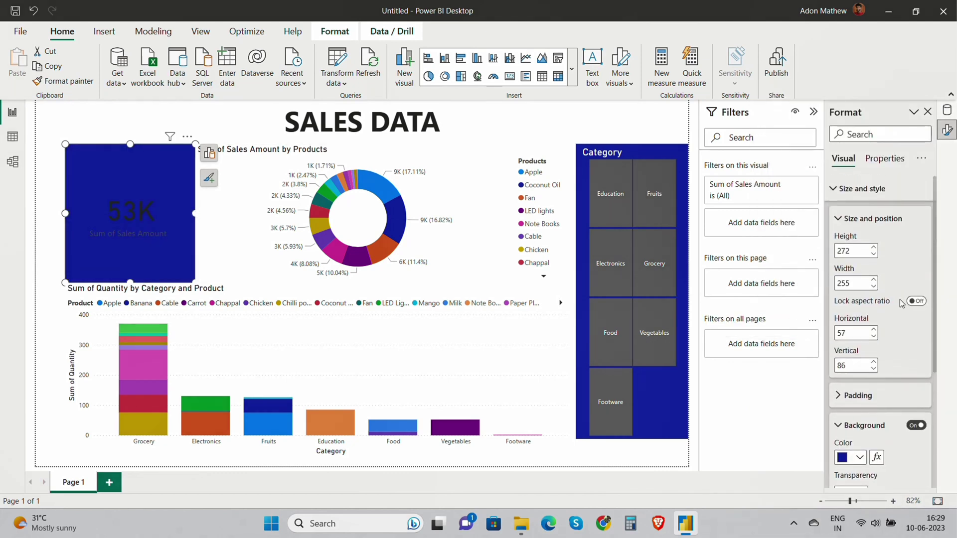
pyautogui.scroll(-4, 903, 305)
pyautogui.click(868, 427)
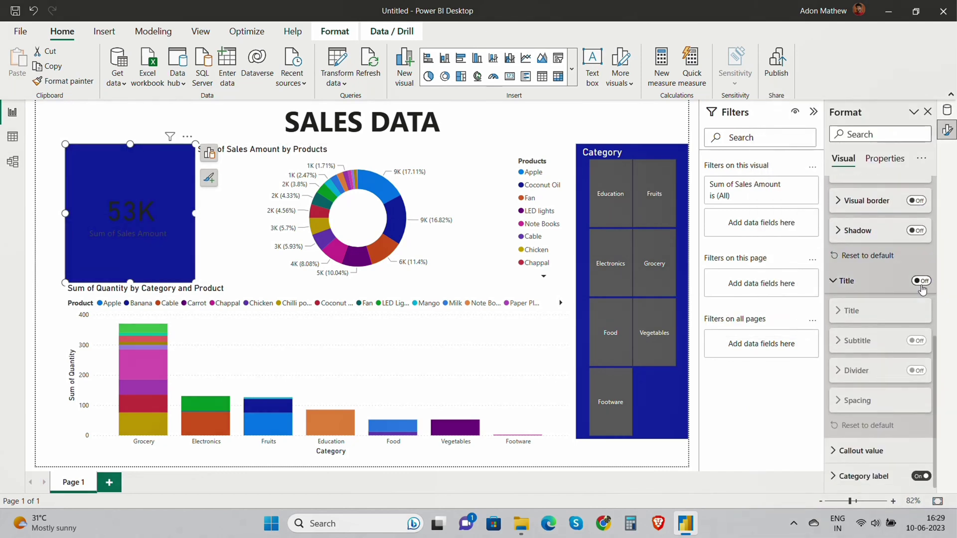
pyautogui.click(877, 451)
pyautogui.click(859, 326)
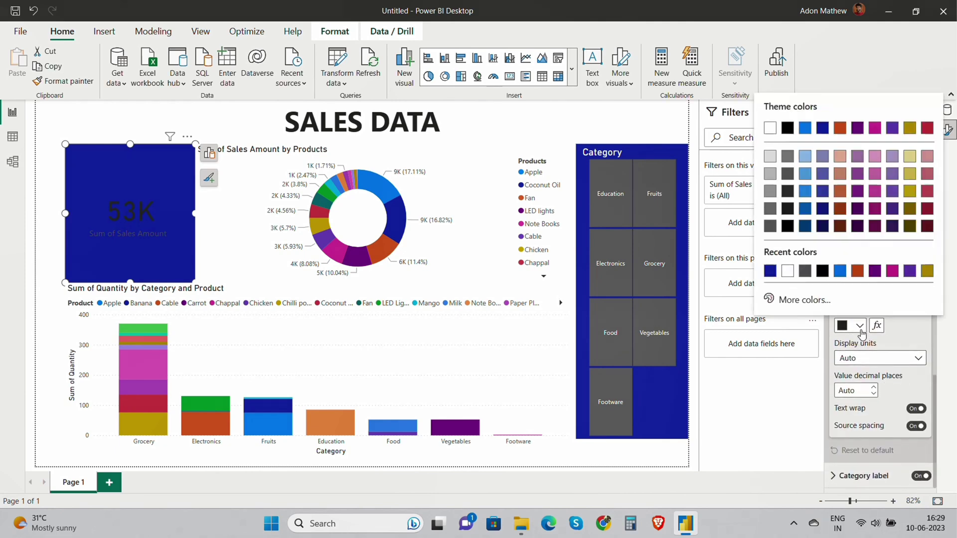
pyautogui.click(776, 129)
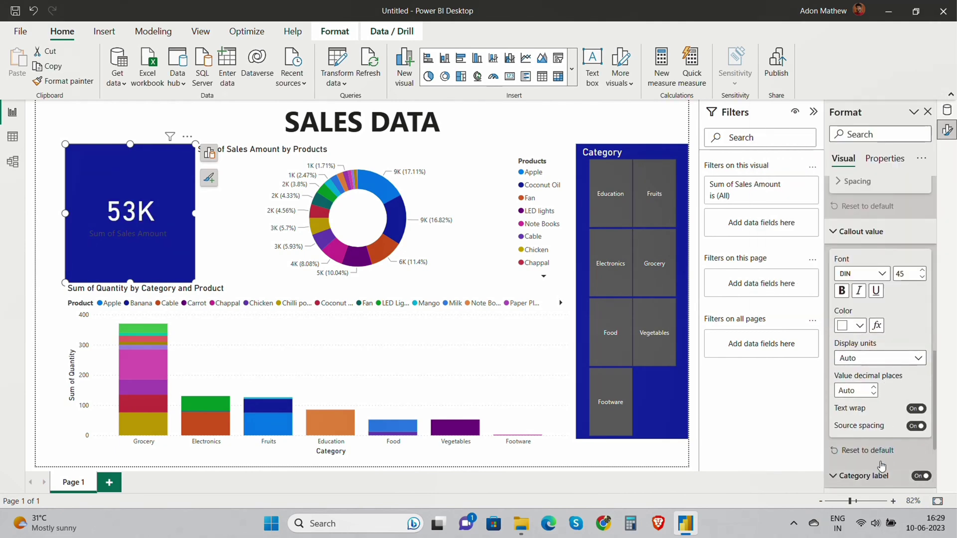
pyautogui.click(865, 476)
pyautogui.click(859, 451)
pyautogui.click(776, 400)
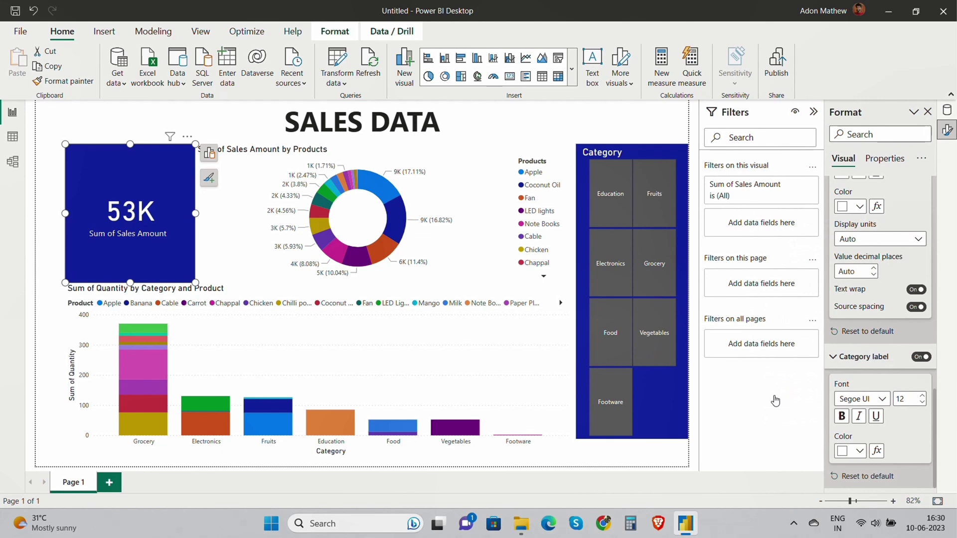
# Step: Set the background of the Sum of Quantity by Category and Product chart to dark blue
pyautogui.click(463, 338)
pyautogui.scroll(10, 879, 323)
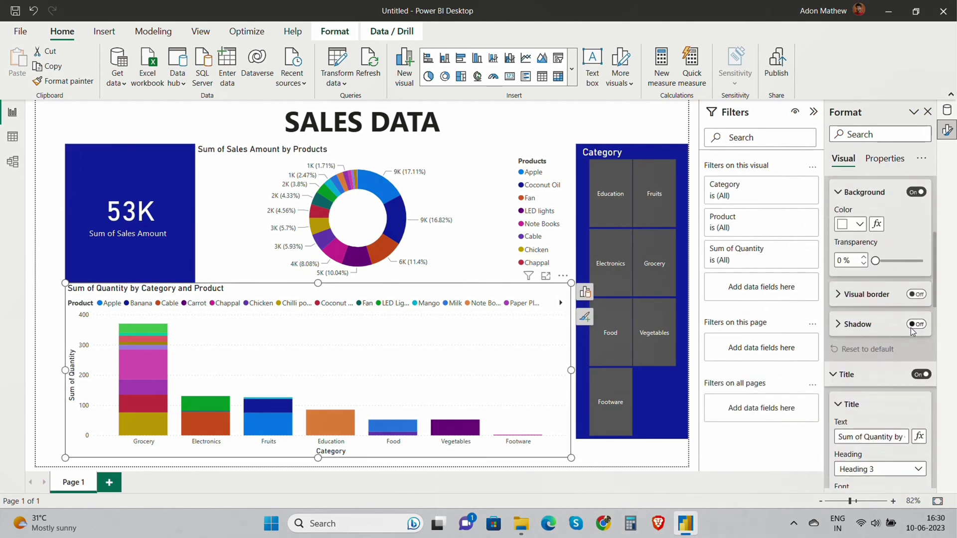
pyautogui.click(859, 412)
pyautogui.click(793, 363)
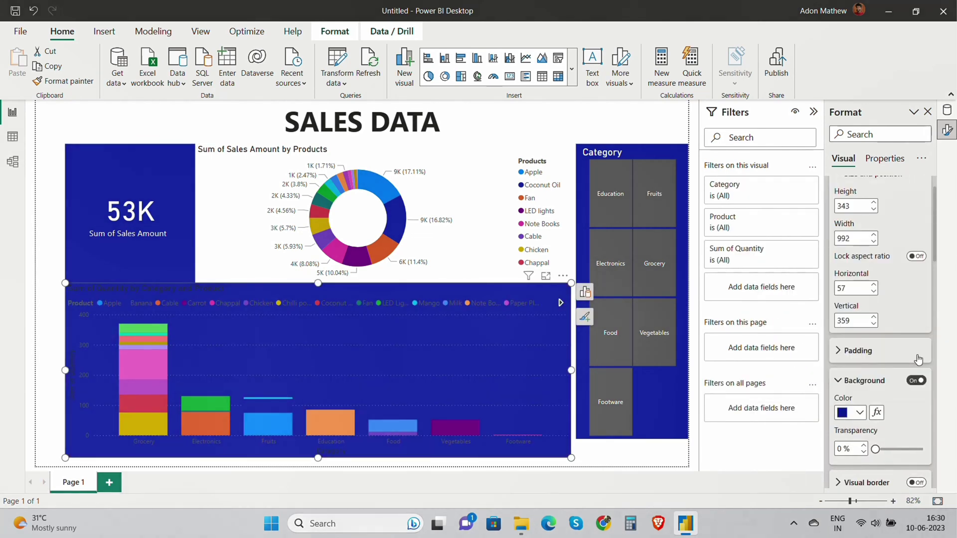
# Step: Set the title text colour of the Sum of Quantity by Category and Product chart to white
pyautogui.scroll(-4, 912, 349)
pyautogui.scroll(5, 907, 344)
pyautogui.scroll(-2, 907, 343)
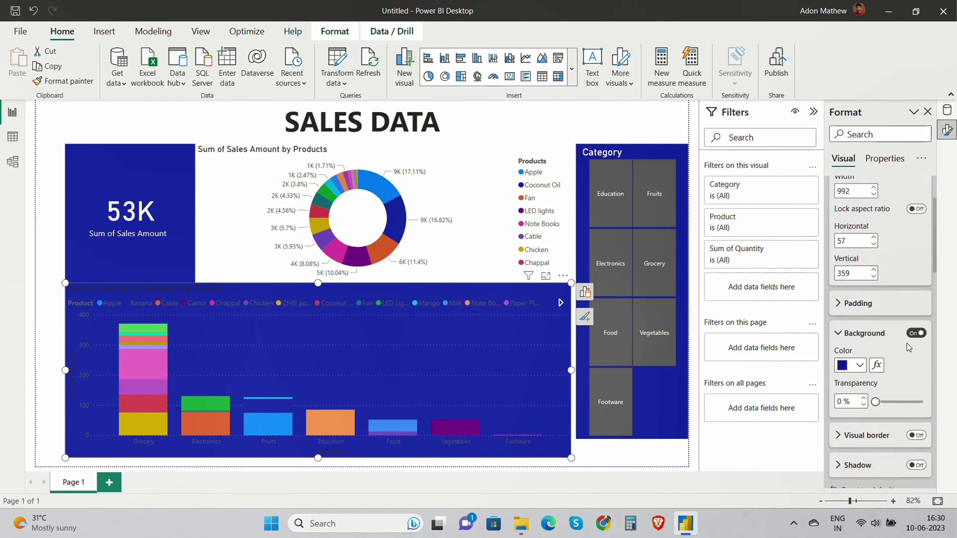
pyautogui.scroll(-7, 908, 343)
pyautogui.click(859, 363)
pyautogui.click(773, 164)
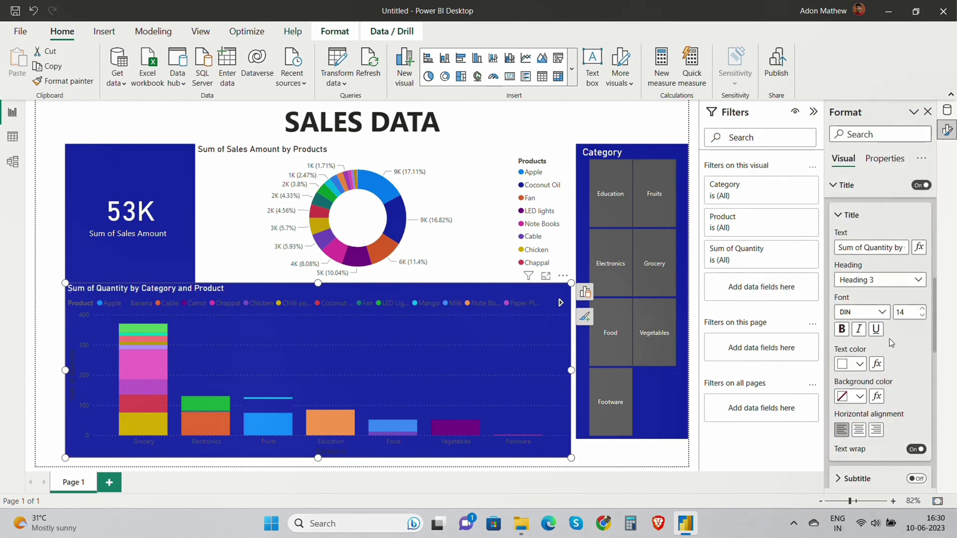
# Step: Set the quantity chart's X-axis values and X-axis title colours to white
pyautogui.scroll(-8, 891, 343)
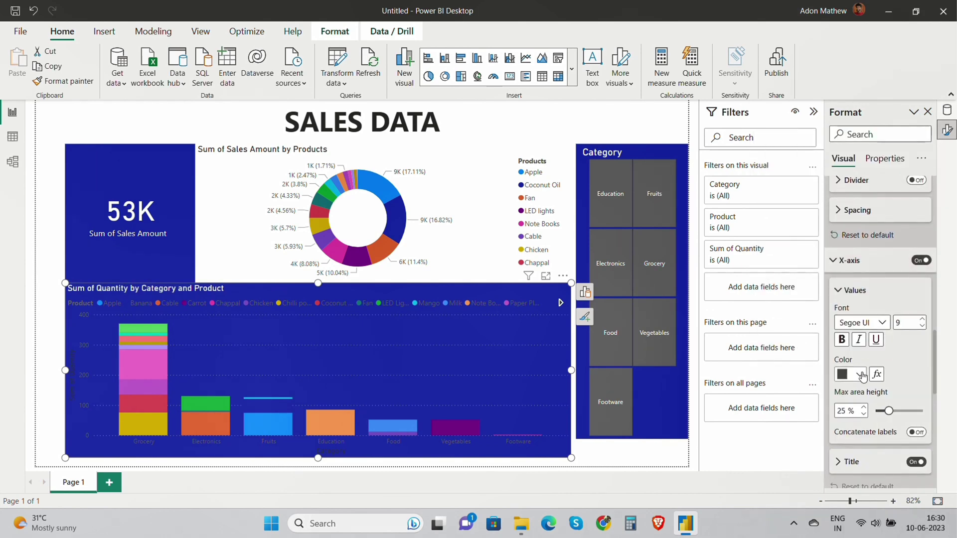
pyautogui.click(863, 378)
pyautogui.click(773, 172)
pyautogui.scroll(-4, 877, 324)
pyautogui.click(862, 278)
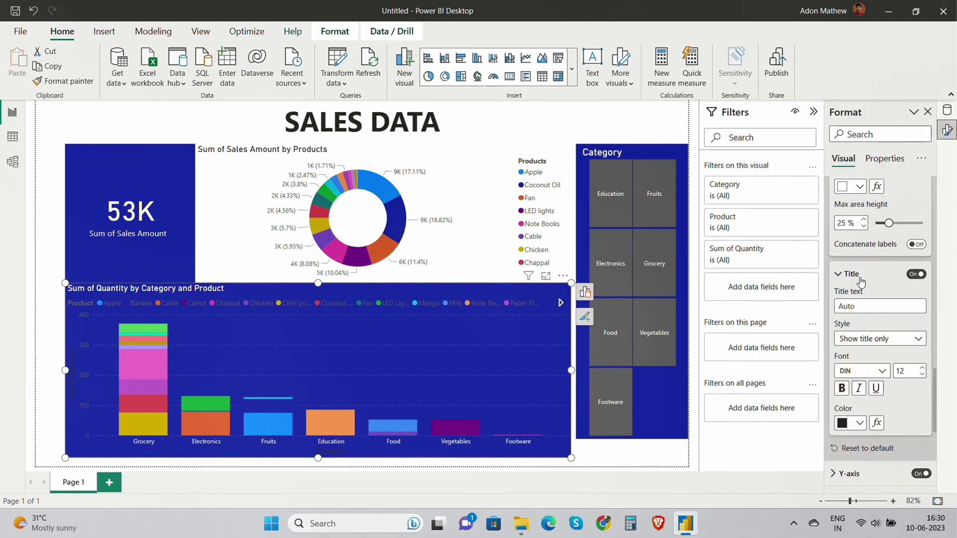
pyautogui.click(848, 425)
pyautogui.click(774, 223)
# Step: Set the quantity chart's Y-axis values colour to white
pyautogui.scroll(-5, 863, 245)
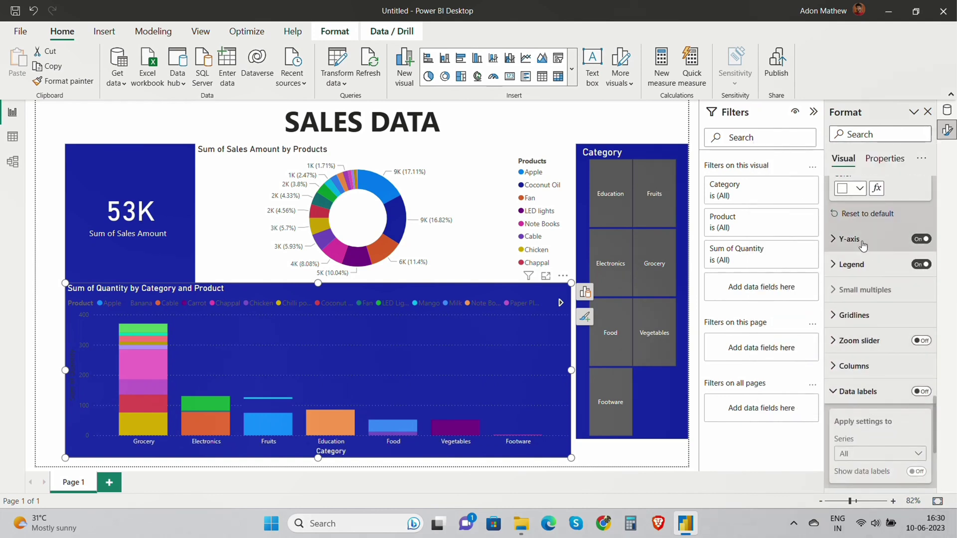
pyautogui.click(862, 242)
pyautogui.scroll(-4, 878, 324)
pyautogui.click(854, 303)
pyautogui.click(859, 389)
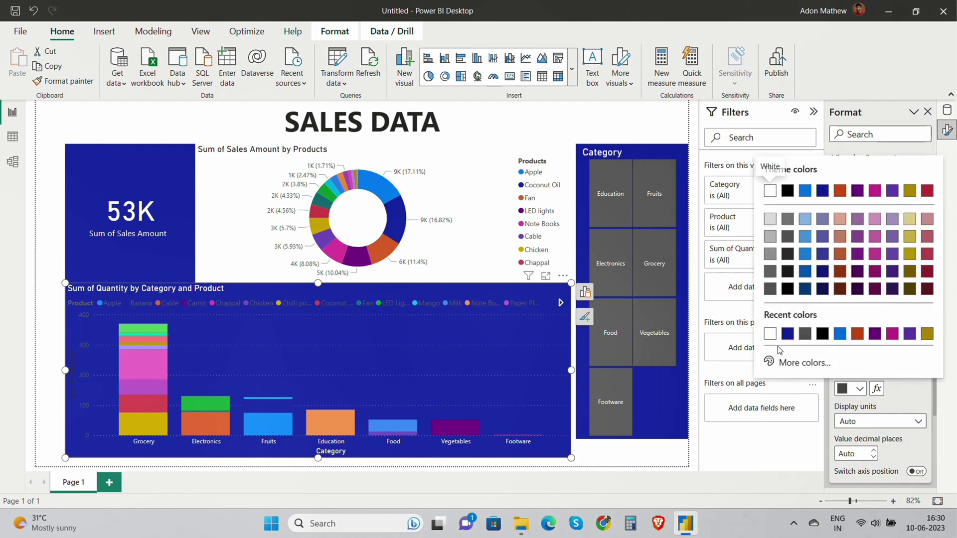
pyautogui.click(770, 334)
# Step: Set the legend text colour of the quantity chart to white
pyautogui.scroll(-5, 877, 349)
pyautogui.click(871, 363)
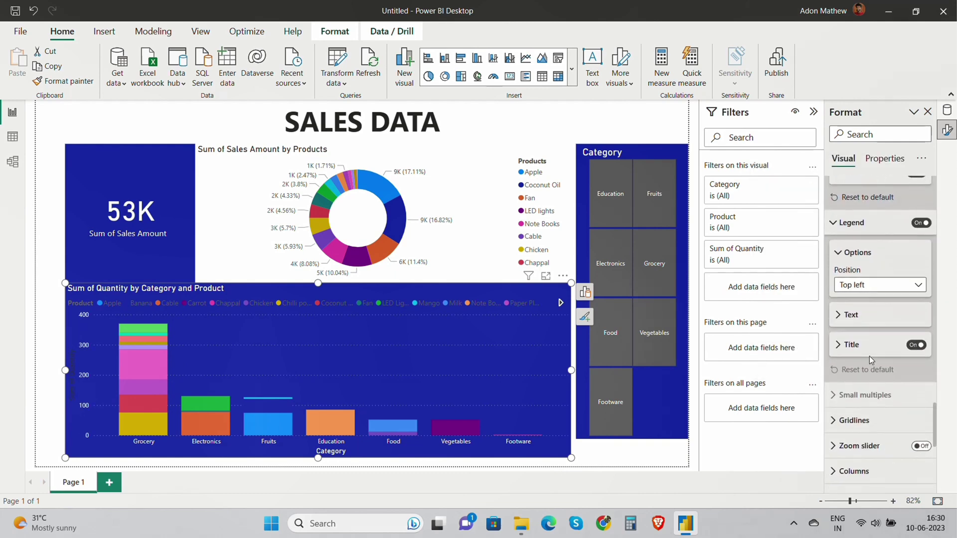
pyautogui.click(861, 322)
pyautogui.click(852, 398)
pyautogui.click(773, 347)
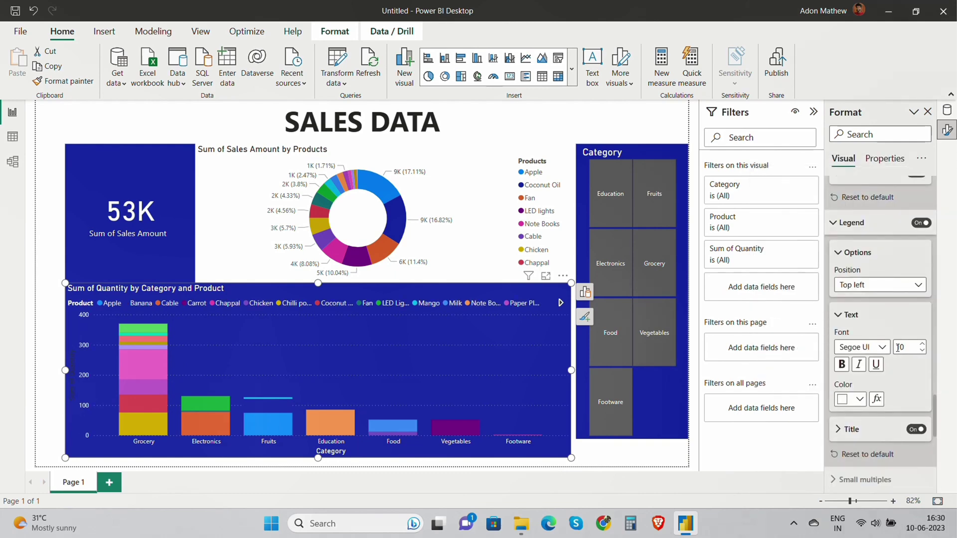
pyautogui.scroll(-10, 897, 349)
# Step: Set the background of the Sum of Sales Amount by Products donut chart to dark blue
pyautogui.click(470, 222)
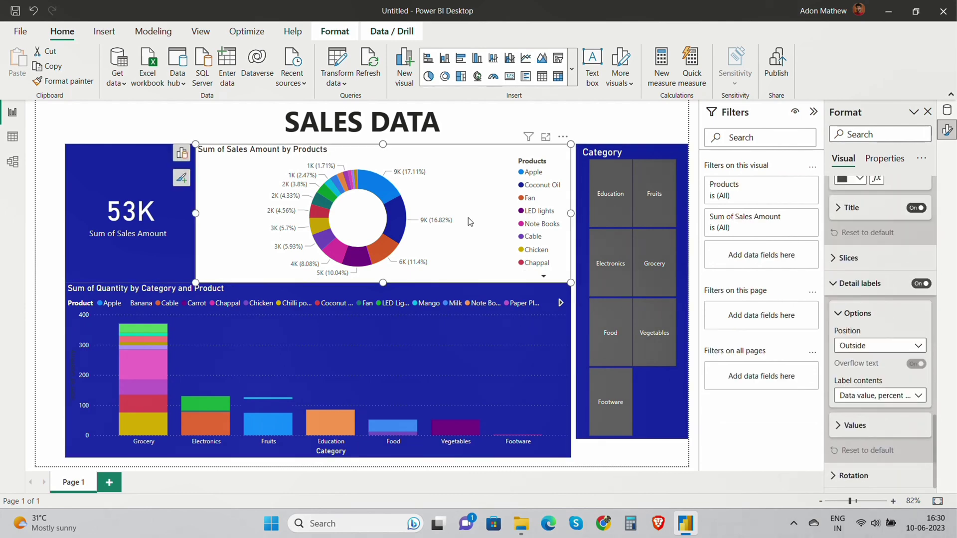
pyautogui.scroll(-10, 893, 299)
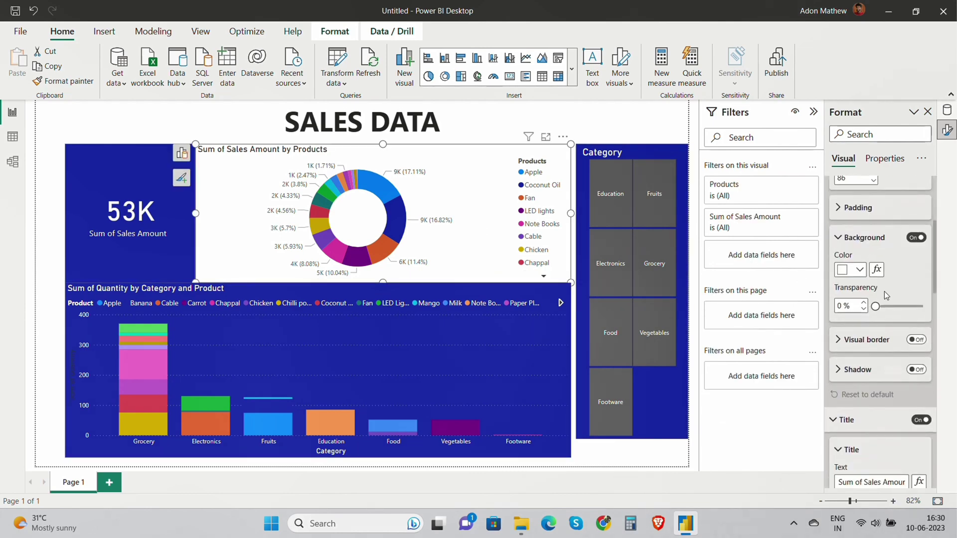
pyautogui.click(859, 269)
pyautogui.click(786, 455)
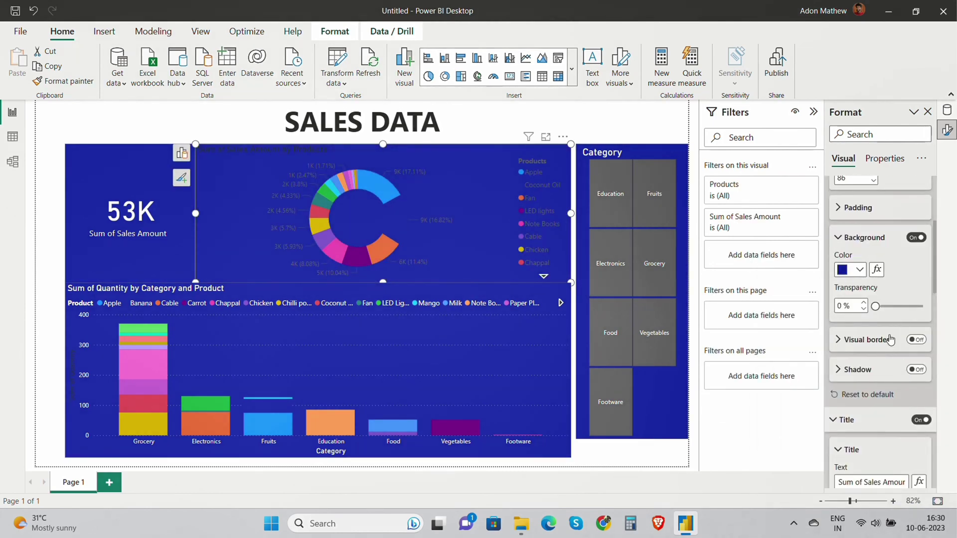
# Step: Set the donut chart's title text colour to white
pyautogui.scroll(-2, 891, 339)
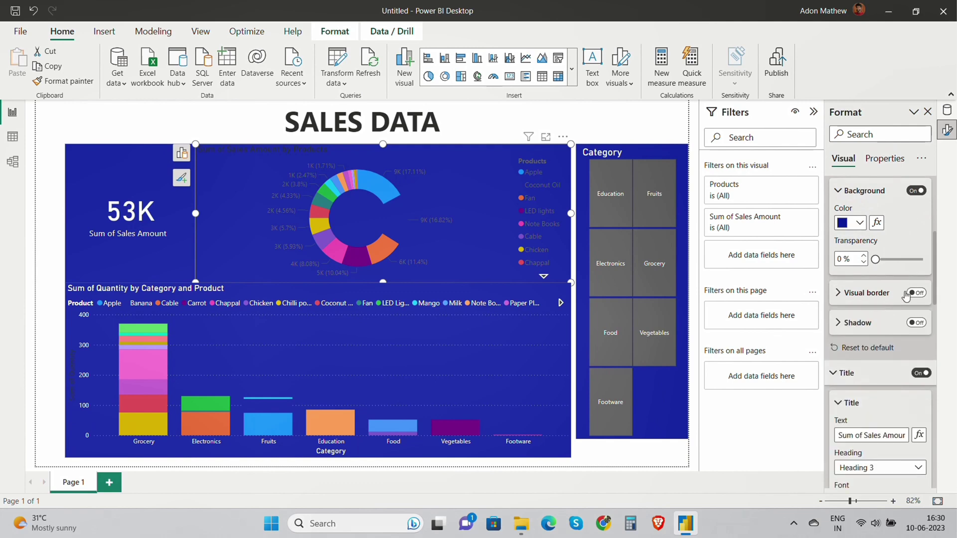
pyautogui.scroll(-8, 870, 306)
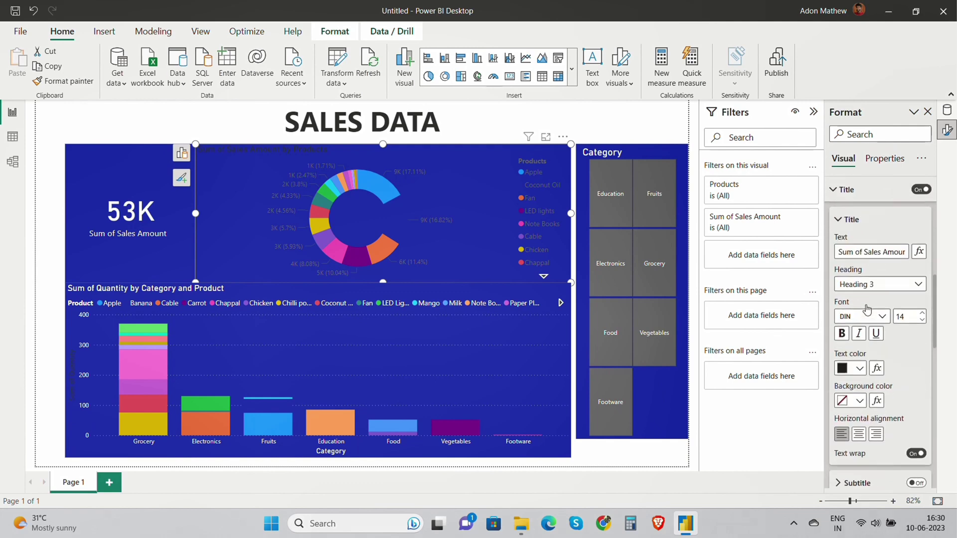
pyautogui.click(859, 364)
pyautogui.click(778, 162)
# Step: Set the donut chart's legend text colour to white
pyautogui.scroll(-10, 869, 307)
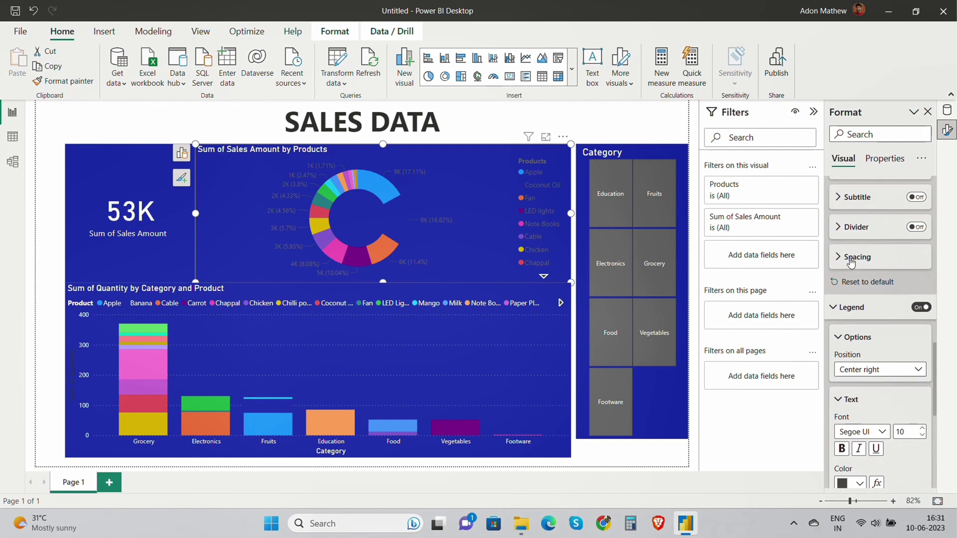
pyautogui.scroll(-4, 864, 351)
pyautogui.click(859, 391)
pyautogui.click(776, 170)
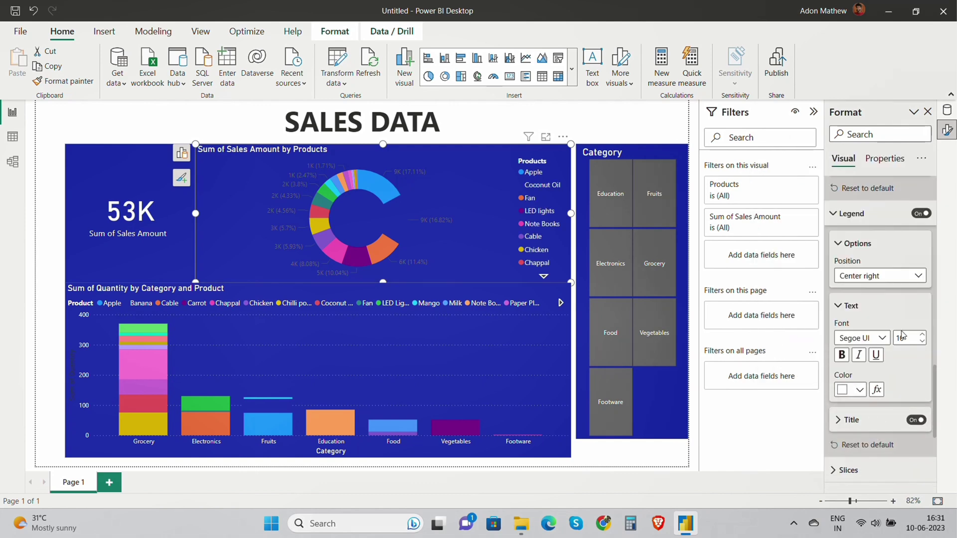
# Step: Extend the Category slicer downward so its lower edge aligns with the quantity chart's lower edge
pyautogui.scroll(13, 892, 332)
pyautogui.click(658, 434)
pyautogui.moveTo(631, 440); pyautogui.dragTo(630, 457)
# Step: Shorten the donut chart and the Sales Amount card slightly and narrow the card, leaving gaps between the visuals
pyautogui.click(549, 277)
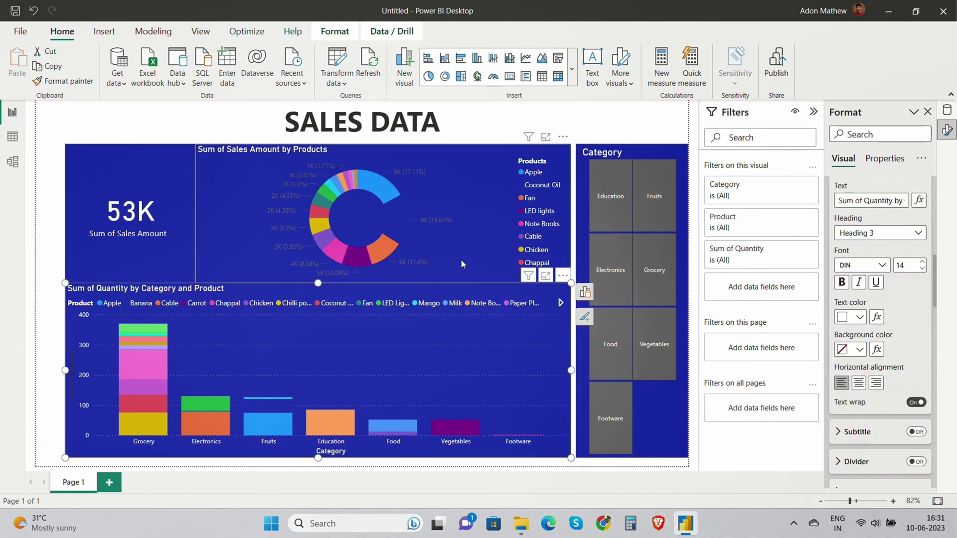
pyautogui.moveTo(382, 281); pyautogui.dragTo(382, 277)
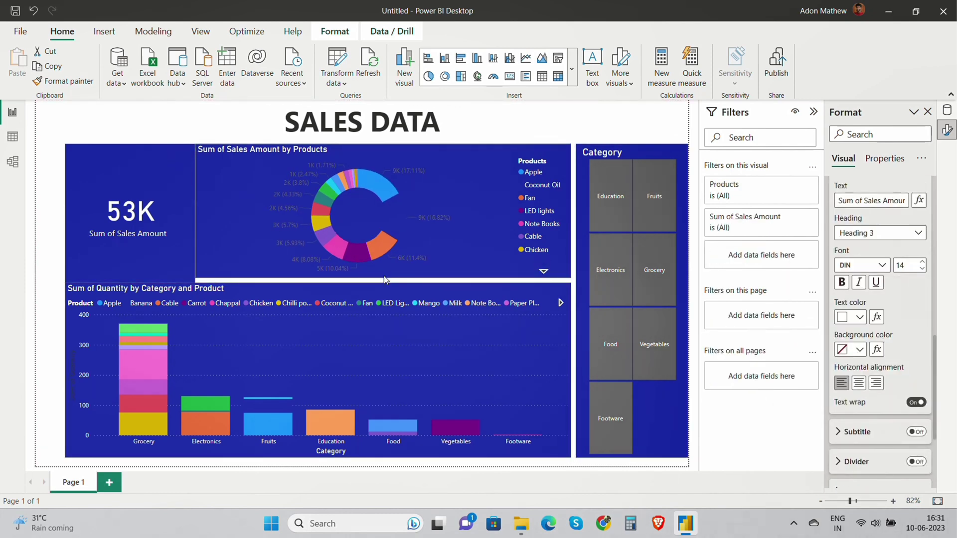
pyautogui.click(165, 277)
pyautogui.moveTo(165, 289); pyautogui.dragTo(165, 278)
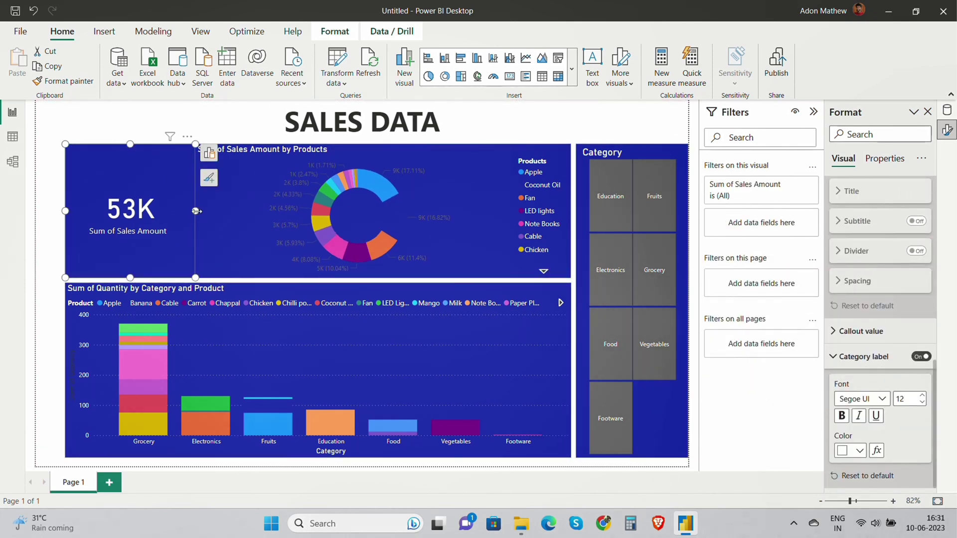
pyautogui.moveTo(197, 211); pyautogui.dragTo(191, 210)
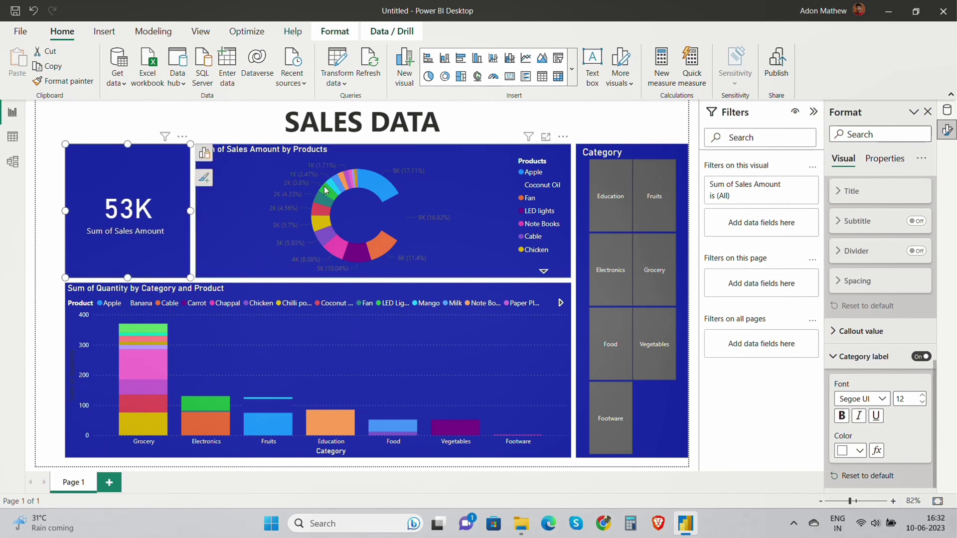
pyautogui.click(604, 118)
# Step: Turn on the donut chart's visual border and set its rounded corners to 20 px
pyautogui.click(492, 179)
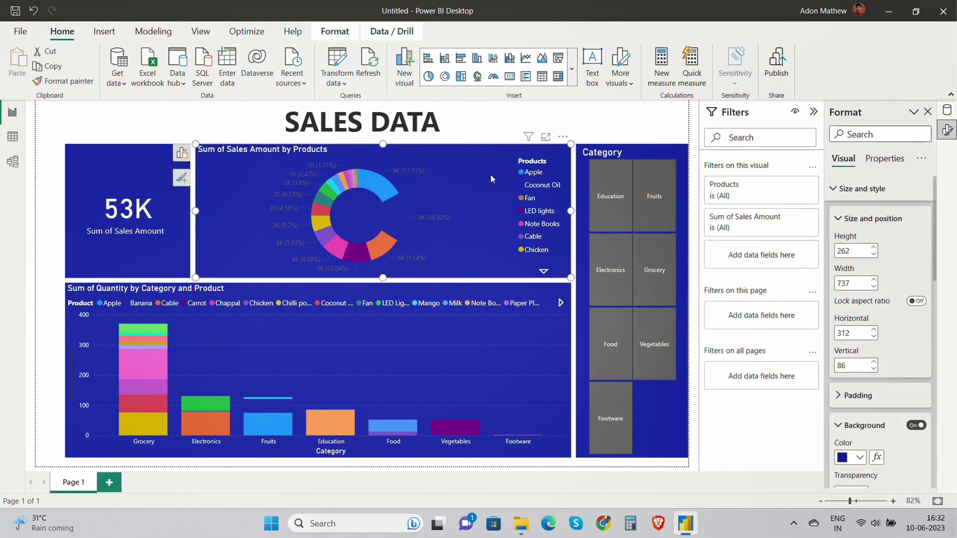
pyautogui.scroll(-5, 878, 304)
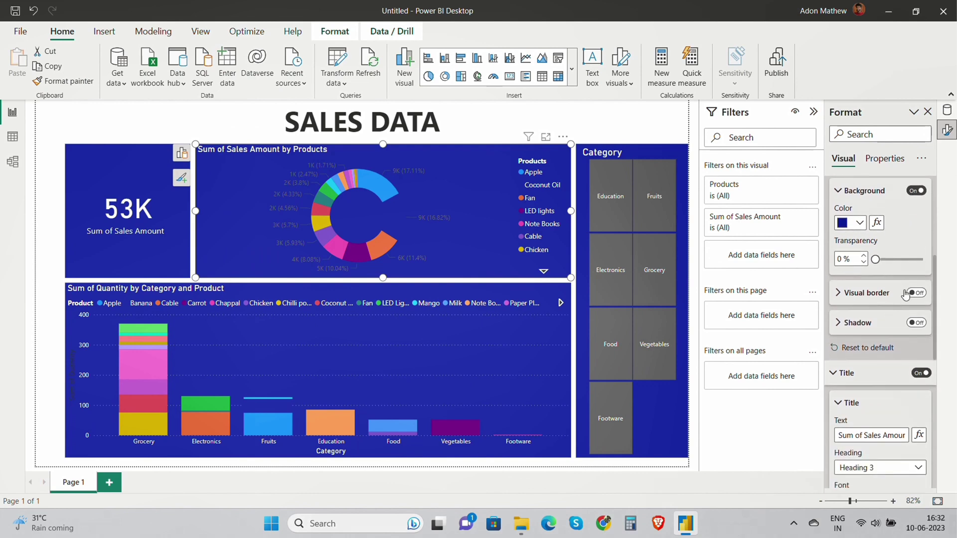
pyautogui.click(842, 293)
pyautogui.click(843, 268)
pyautogui.write('20')
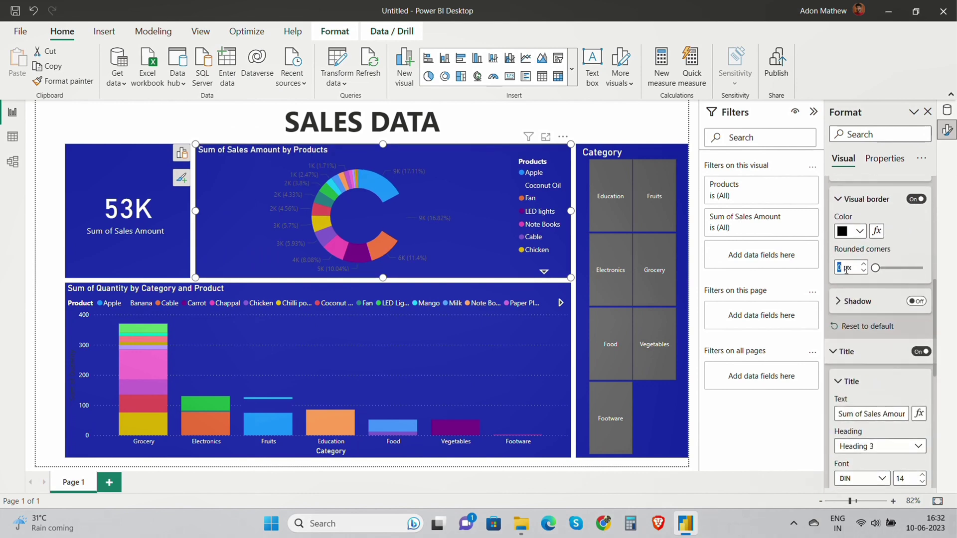
# Step: Set the colour of the donut chart's detail label values to white
pyautogui.scroll(-5, 880, 335)
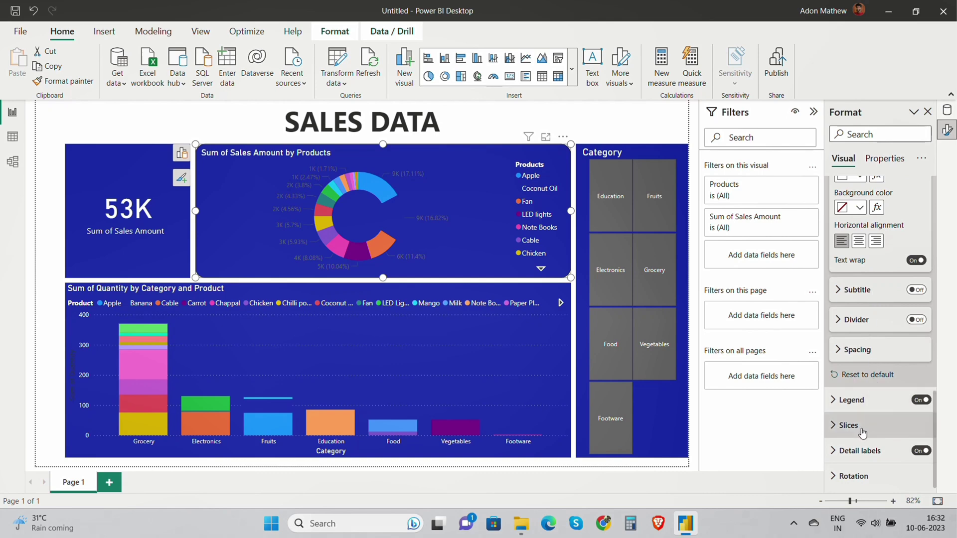
pyautogui.click(860, 450)
pyautogui.click(856, 438)
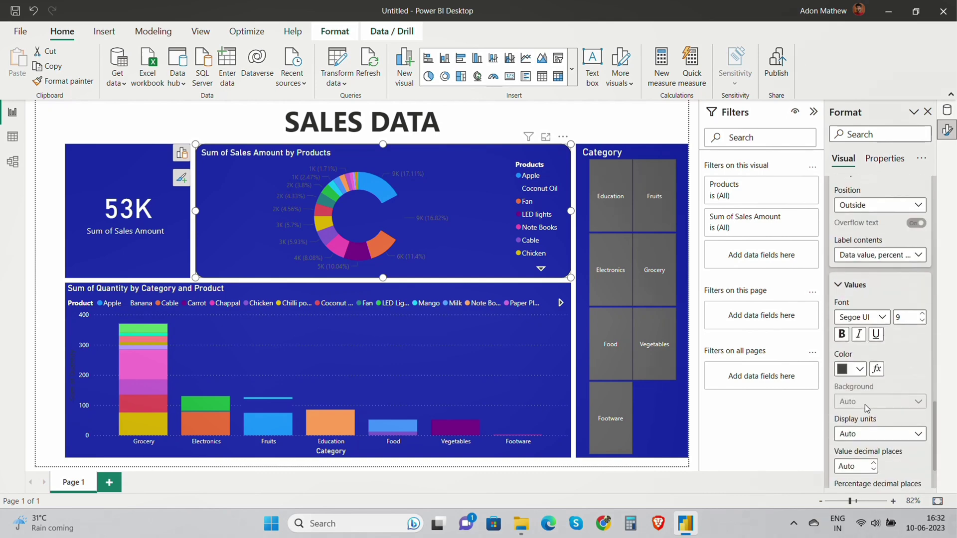
pyautogui.click(859, 369)
pyautogui.click(772, 320)
pyautogui.scroll(-2, 865, 391)
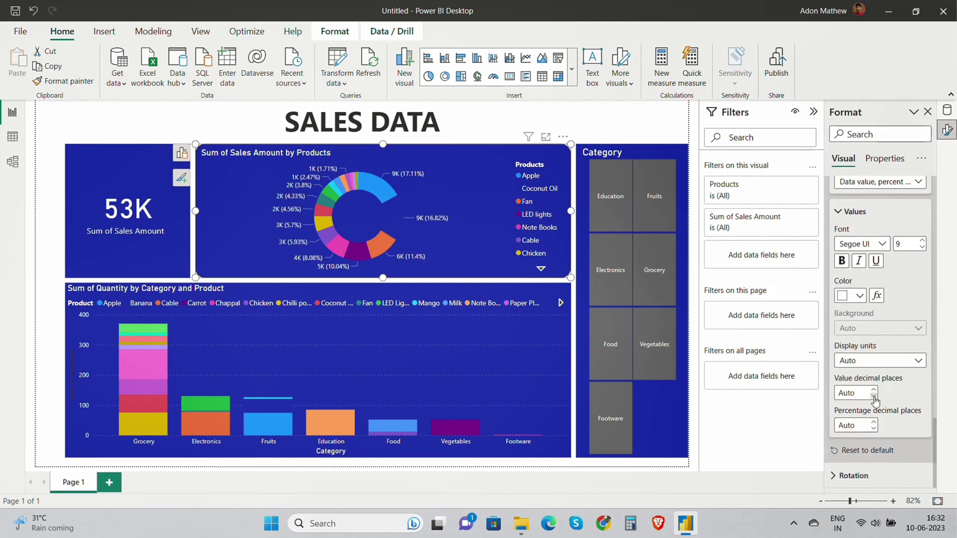
# Step: Change the donut chart's Coconut Oil slice colour to dark grey
pyautogui.scroll(5, 865, 324)
pyautogui.click(867, 324)
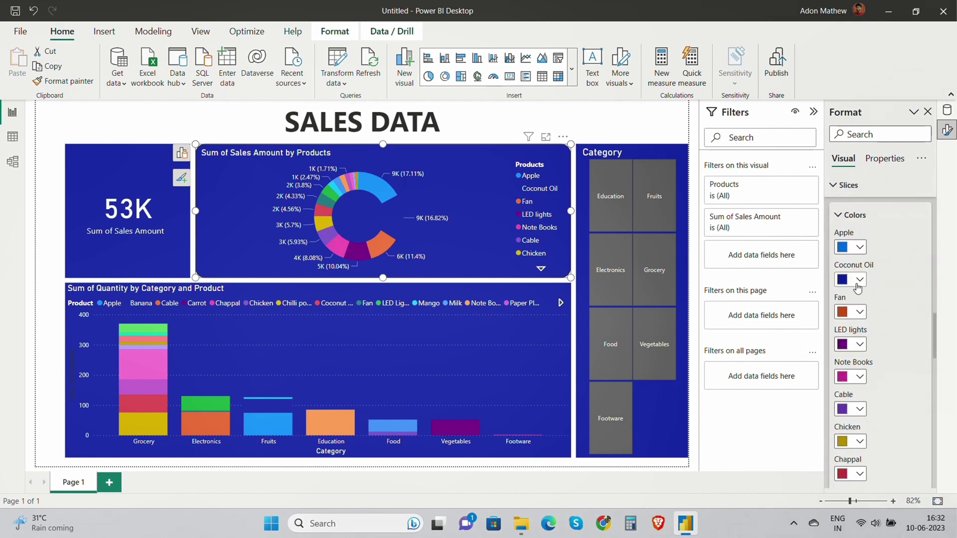
pyautogui.click(859, 279)
pyautogui.click(811, 226)
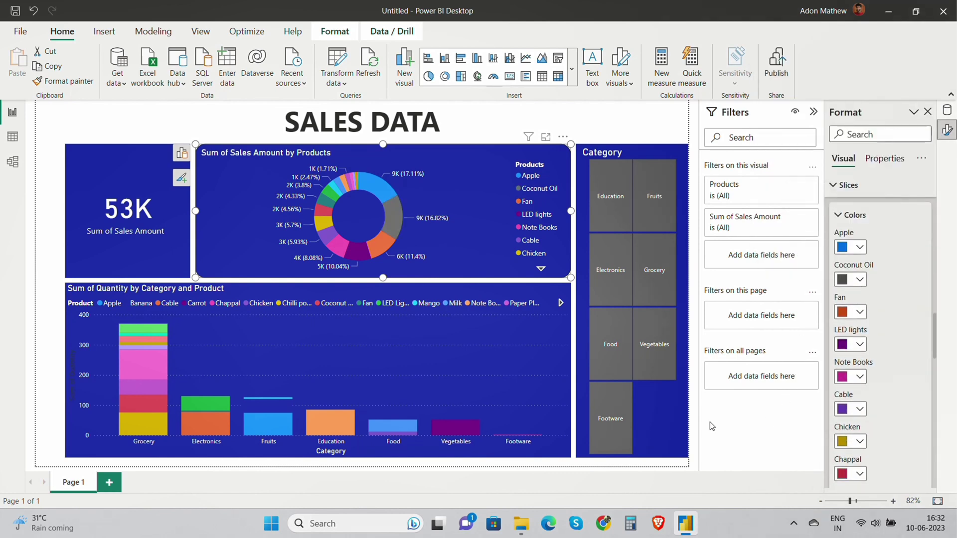
# Step: Turn on the stacked column chart's visual border and set its rounded corners to 20 px
pyautogui.click(413, 366)
pyautogui.scroll(3, 895, 303)
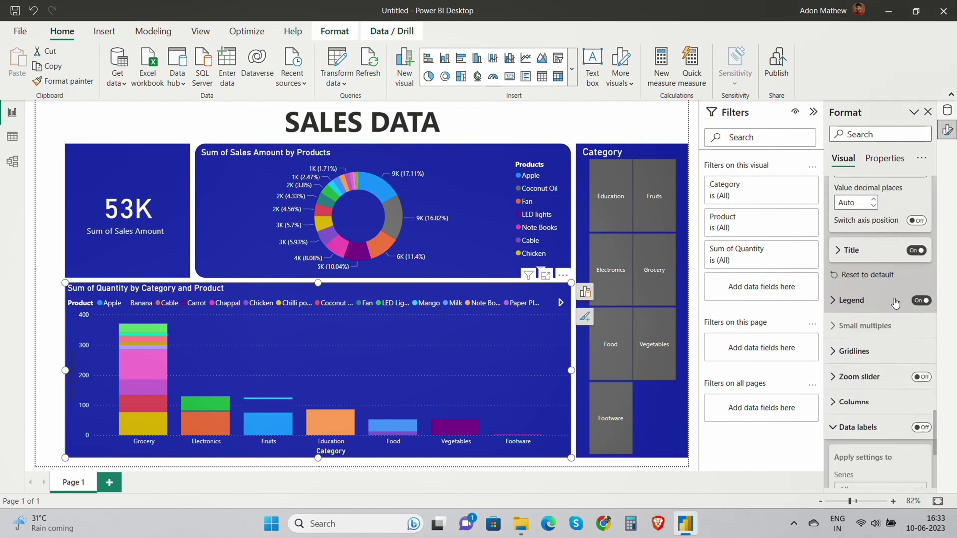
pyautogui.scroll(10, 894, 306)
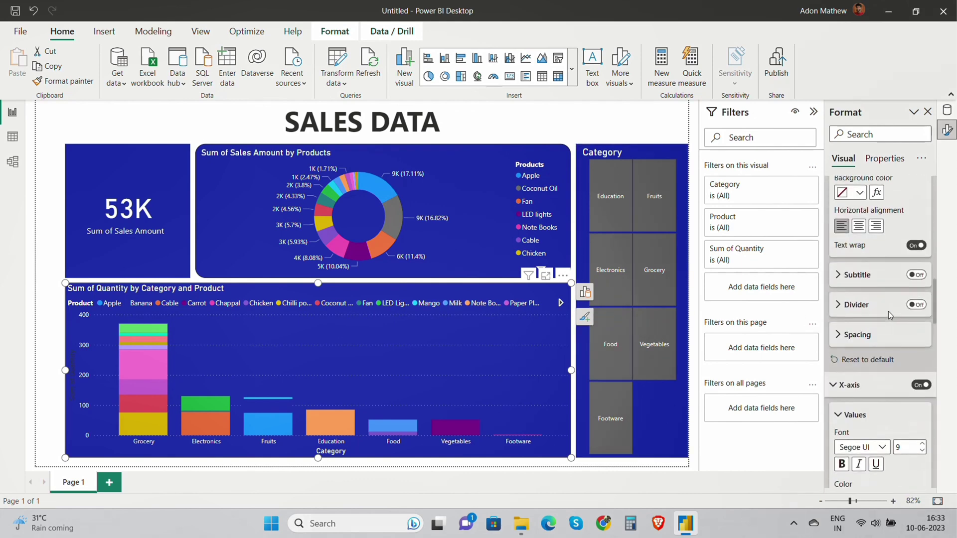
pyautogui.scroll(10, 892, 324)
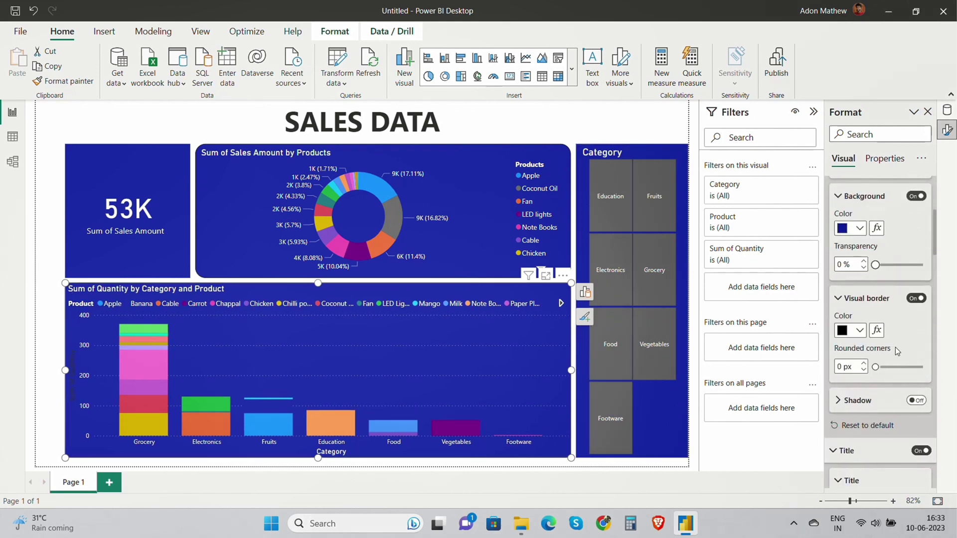
pyautogui.write('20')
# Step: Turn on the Sales Amount card's visual border and set its rounded corners to 20 px
pyautogui.click(128, 249)
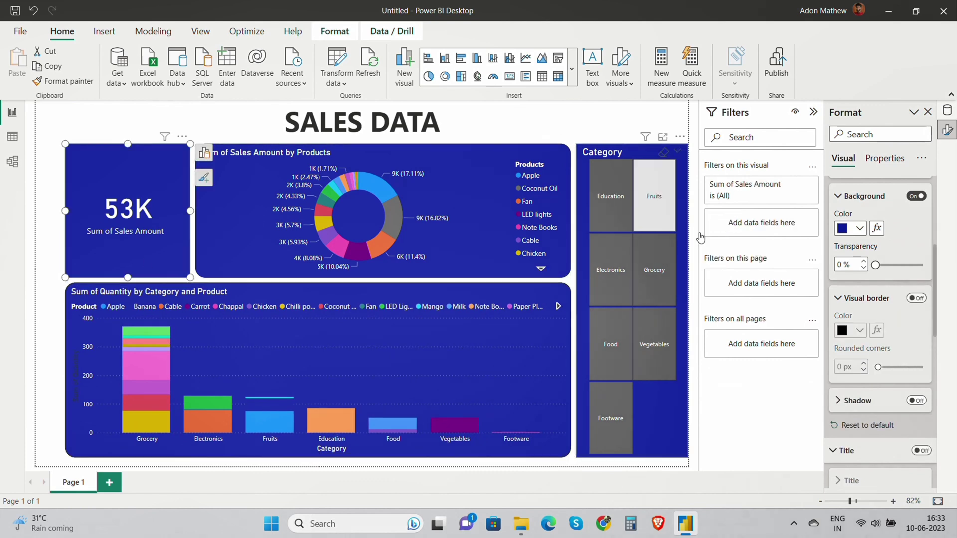
pyautogui.click(915, 298)
pyautogui.click(915, 298)
pyautogui.click(846, 367)
pyautogui.write('20')
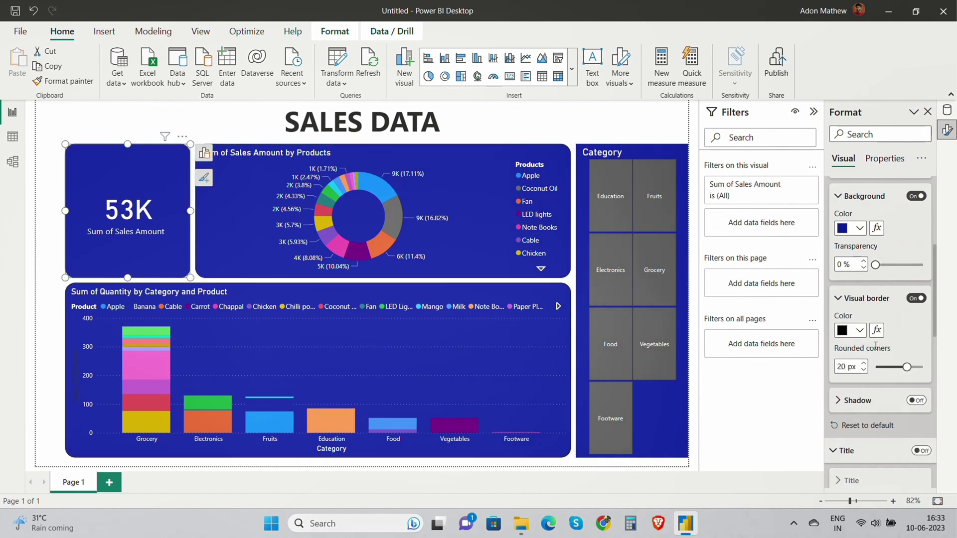
# Step: Turn on the Category slicer's visual border and set its rounded corners to 20 px
pyautogui.click(586, 300)
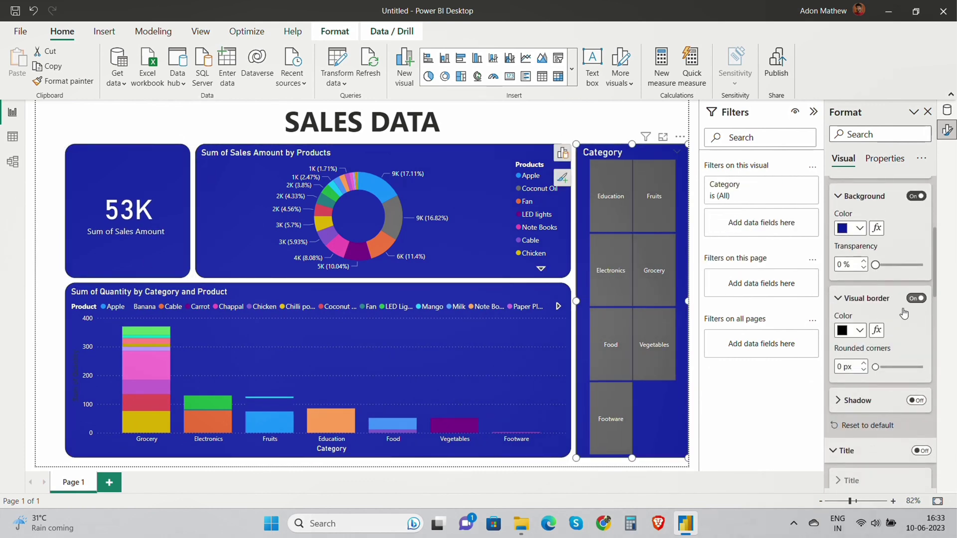
pyautogui.click(840, 366)
pyautogui.write('20')
pyautogui.click(588, 124)
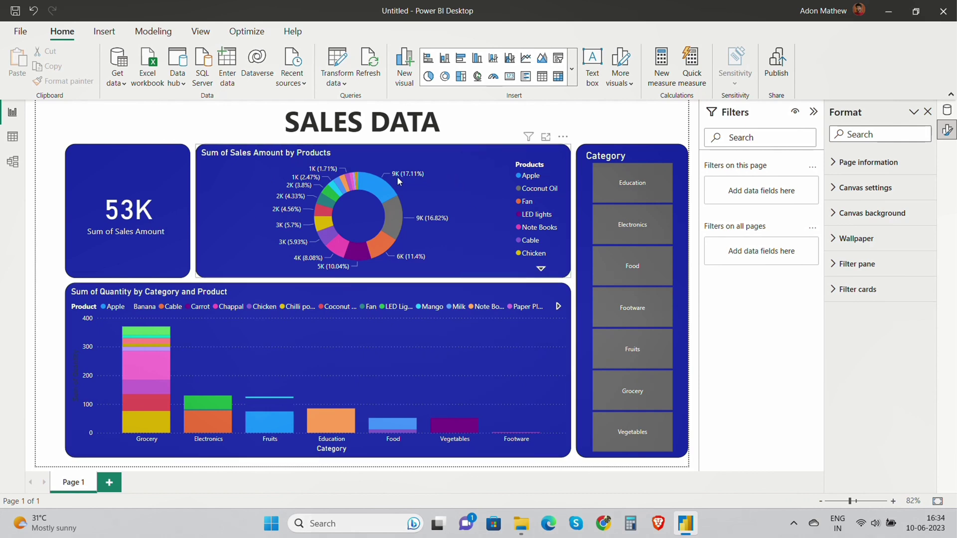
# Step: Filter the report to Electronics with the Category slicer and inspect the quantities of each product segment in the column chart
pyautogui.moveTo(371, 188)
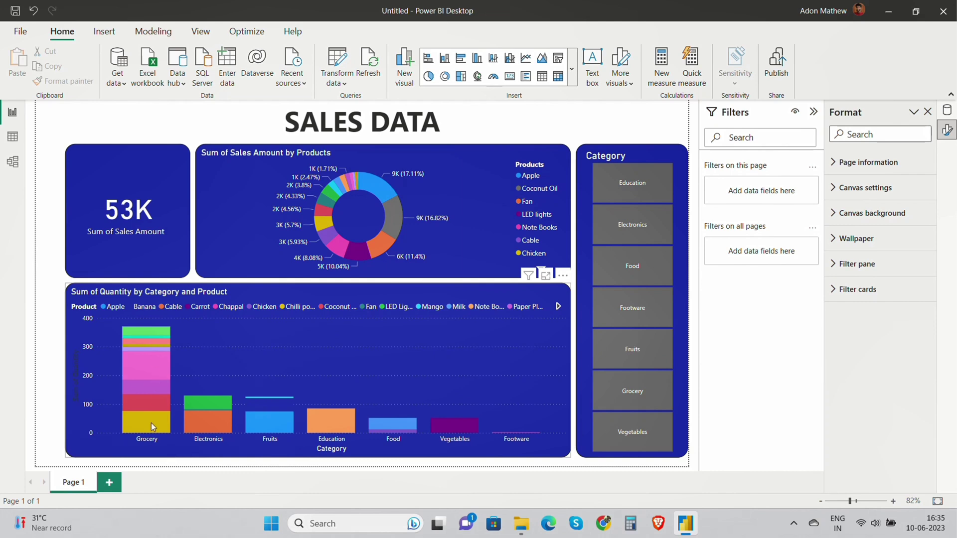
pyautogui.moveTo(152, 421)
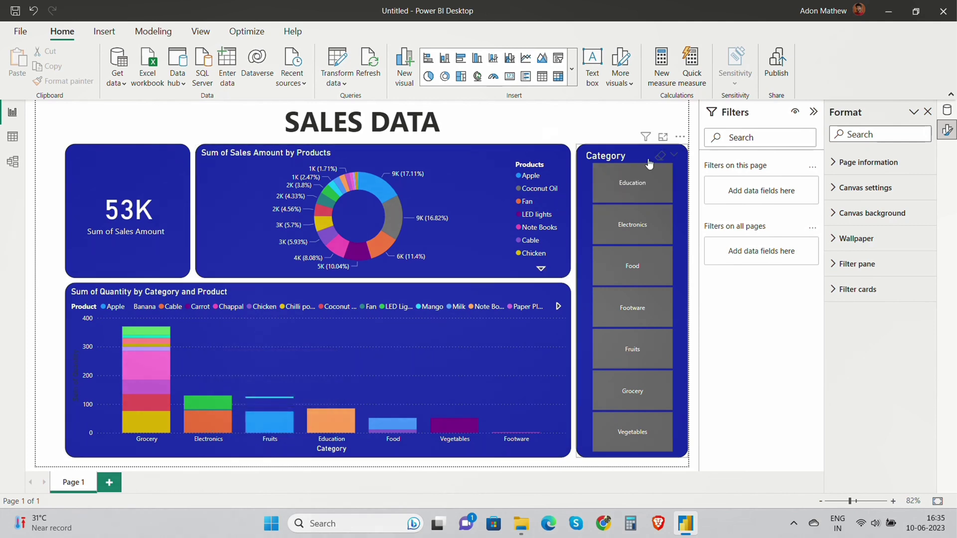
pyautogui.click(592, 163)
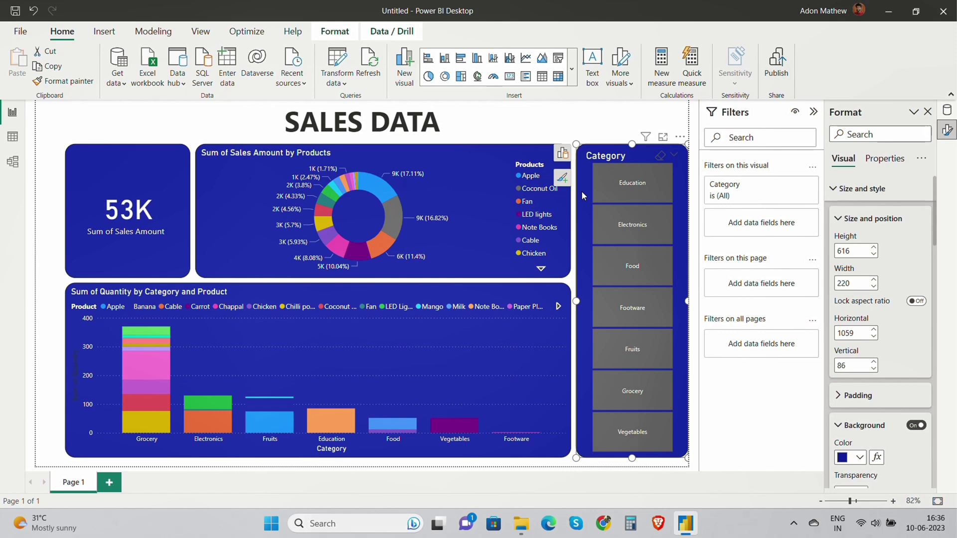
pyautogui.click(635, 225)
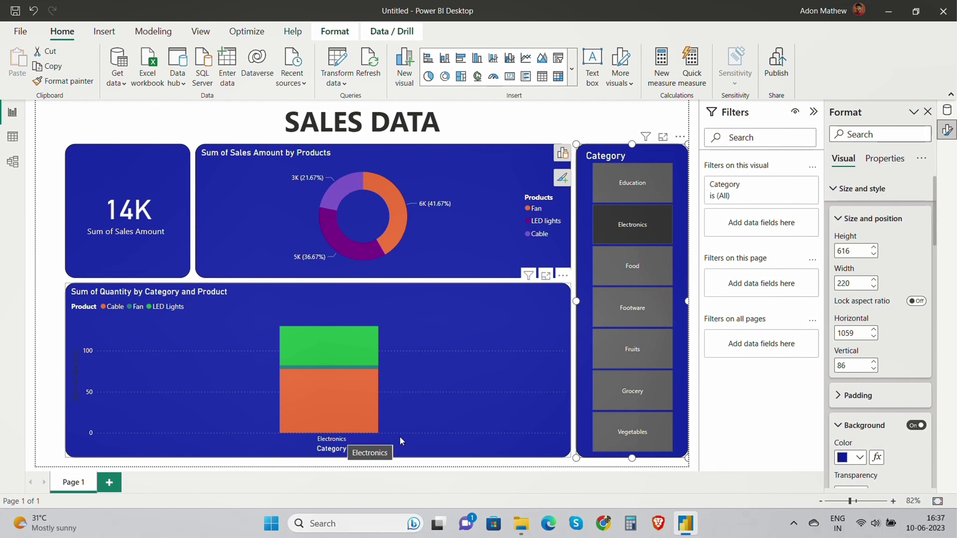
pyautogui.moveTo(370, 399)
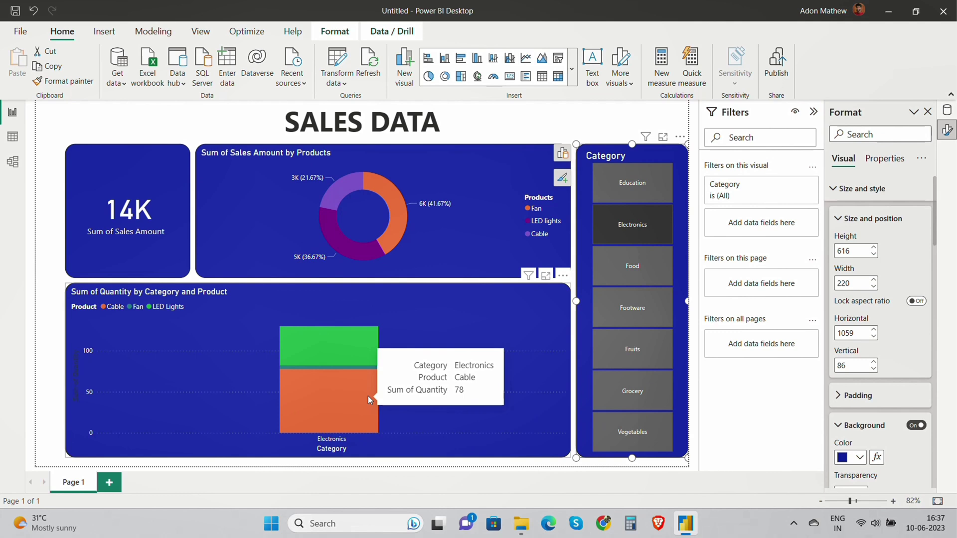
pyautogui.moveTo(365, 368)
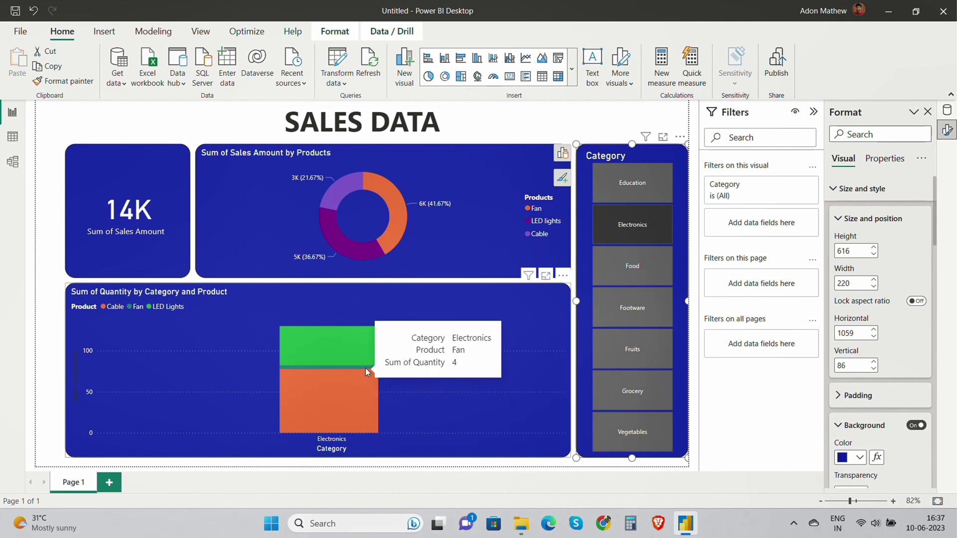
pyautogui.moveTo(362, 350)
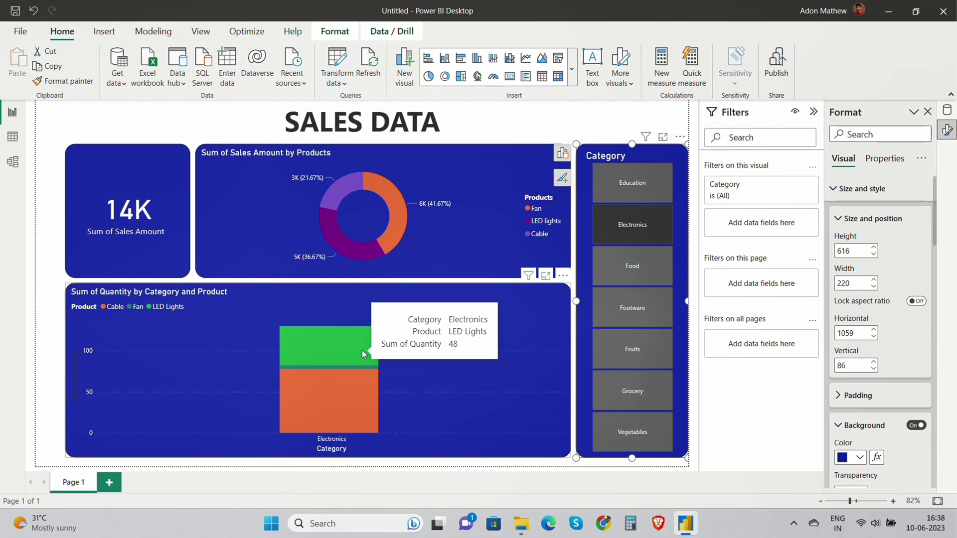
# Step: Try the Food and Footware categories in the slicer and clear the category filter
pyautogui.click(634, 267)
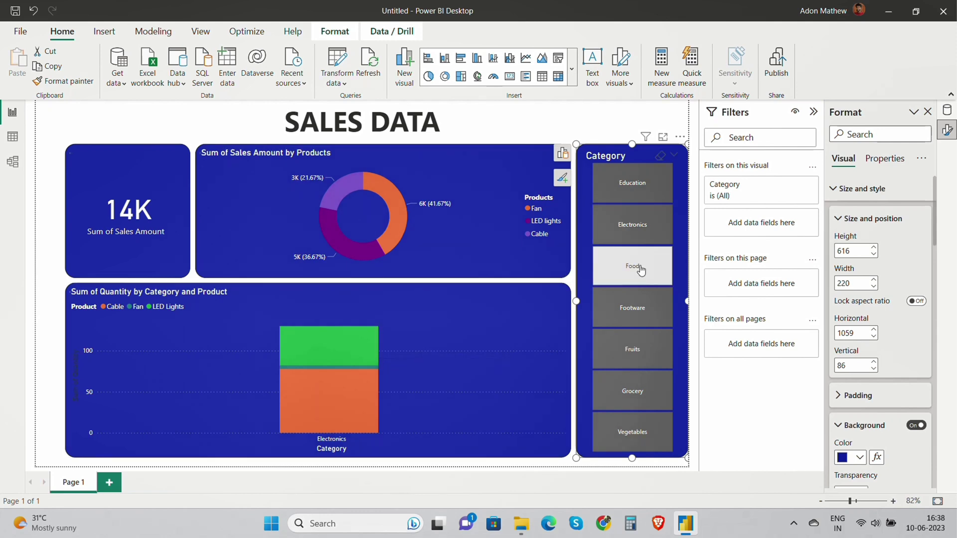
pyautogui.click(643, 308)
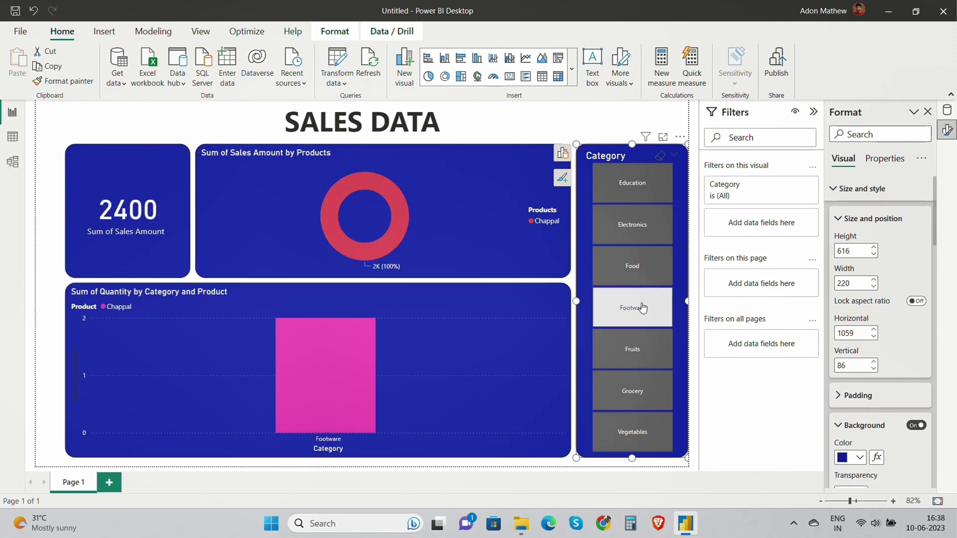
pyautogui.click(643, 307)
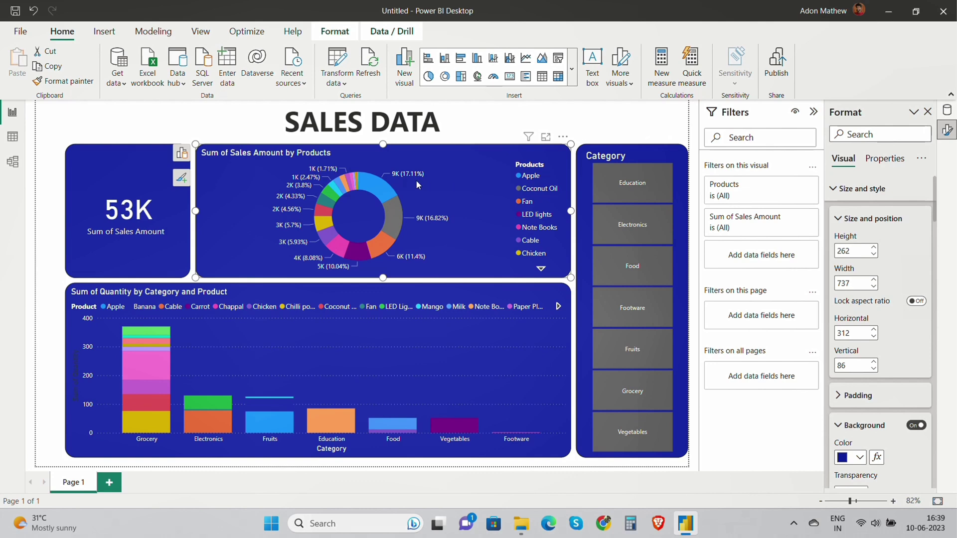
# Step: Highlight the Apple slice in the donut chart to cross-filter the card and column chart
pyautogui.moveTo(377, 191)
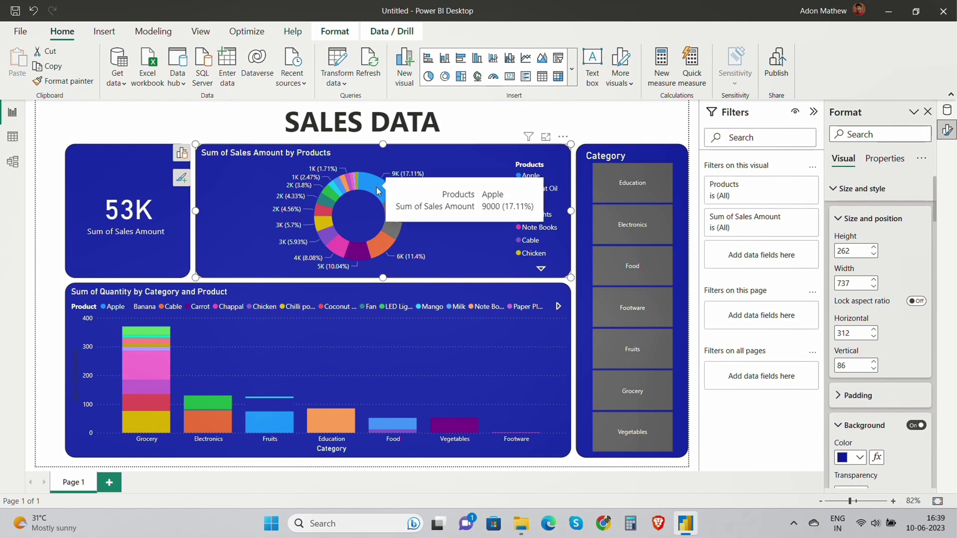
pyautogui.click(377, 190)
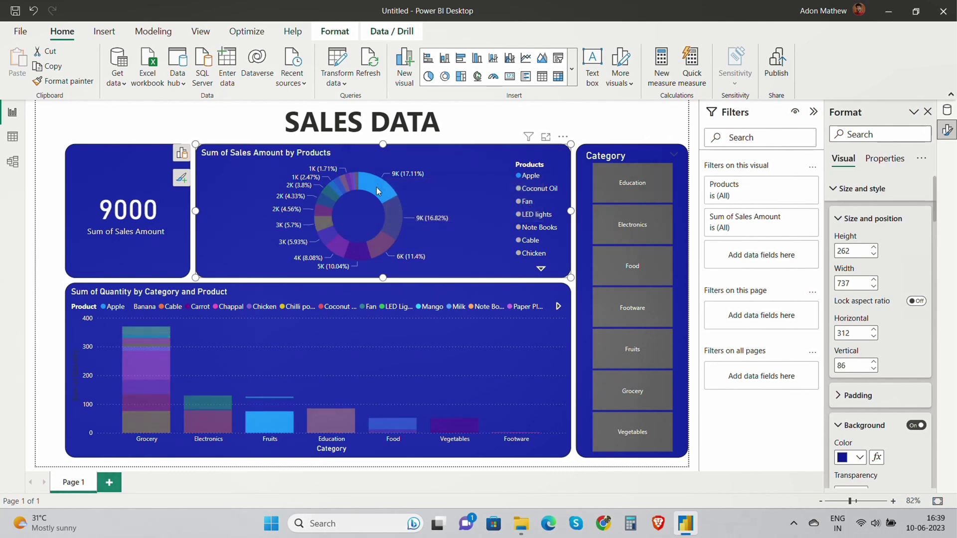
pyautogui.moveTo(382, 188)
pyautogui.moveTo(270, 423)
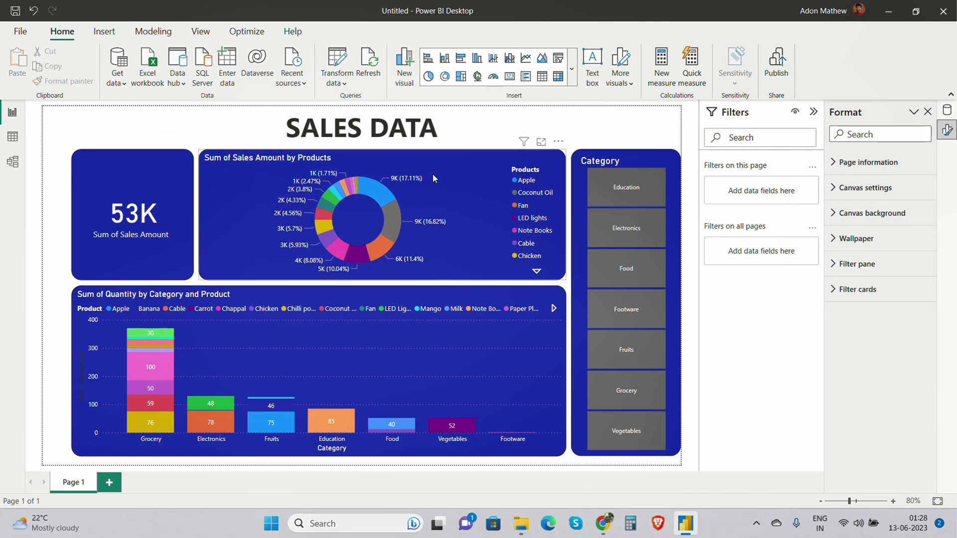
# Step: Examine the details of the donut slices and the column segments for Grocery, Fruits and Electronics
pyautogui.moveTo(370, 186)
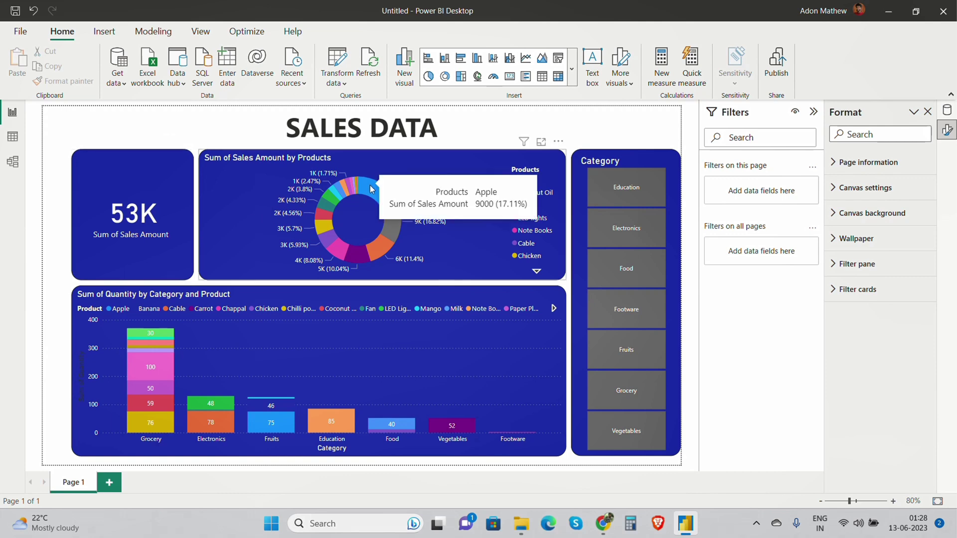
pyautogui.moveTo(391, 231)
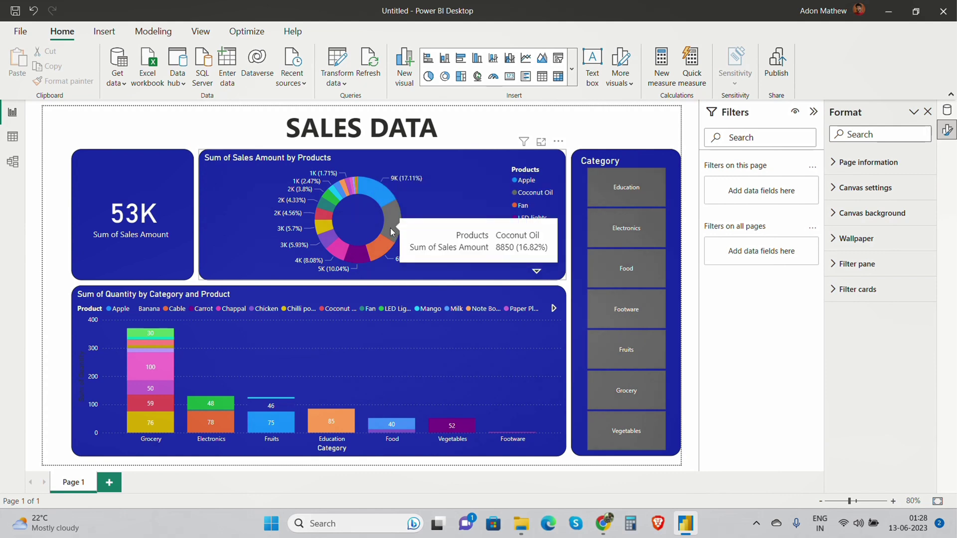
pyautogui.moveTo(382, 248)
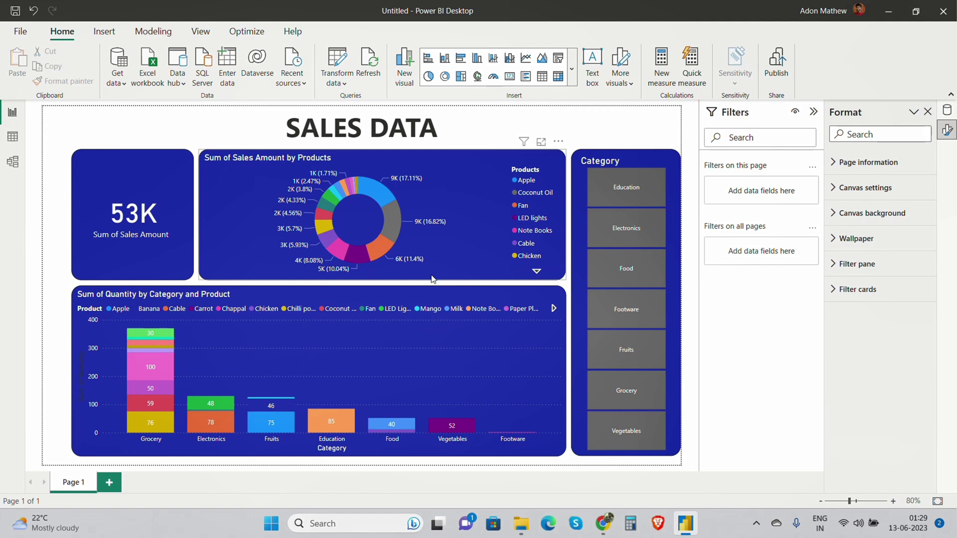
pyautogui.moveTo(158, 369)
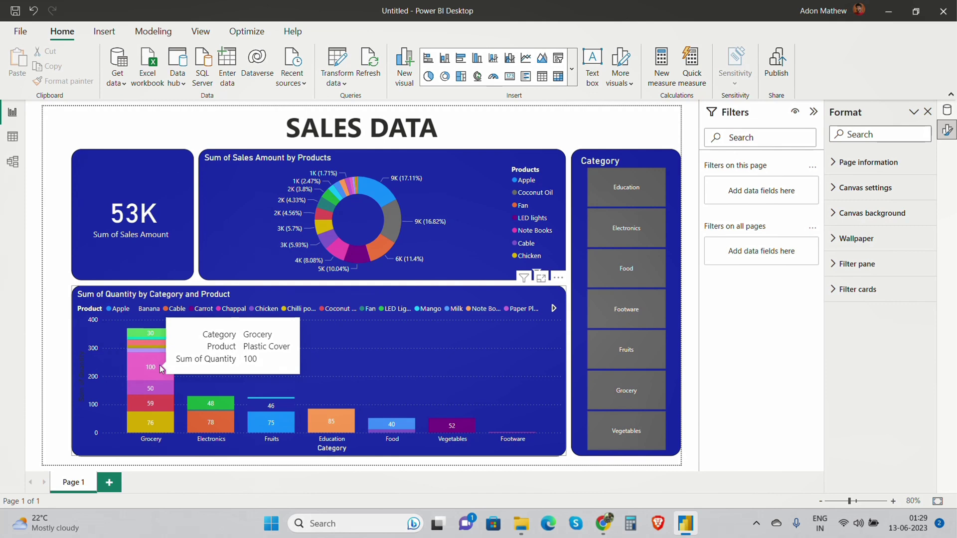
pyautogui.moveTo(346, 429)
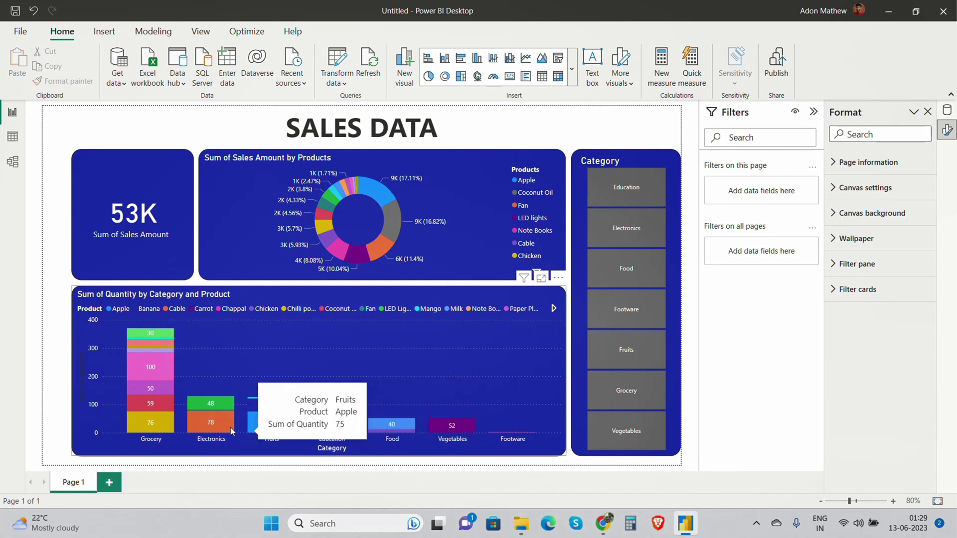
pyautogui.moveTo(222, 427)
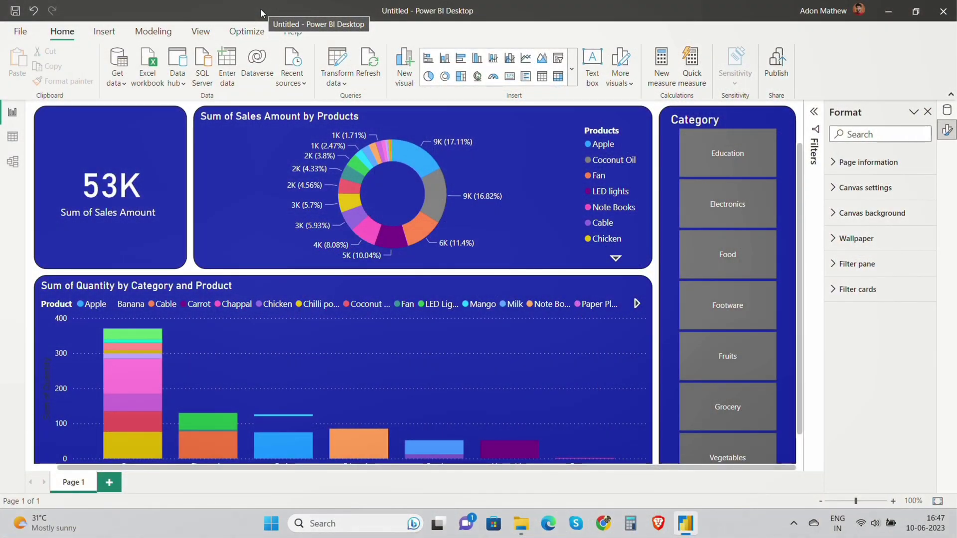
# Step: Open the report's publishing options
pyautogui.click(20, 31)
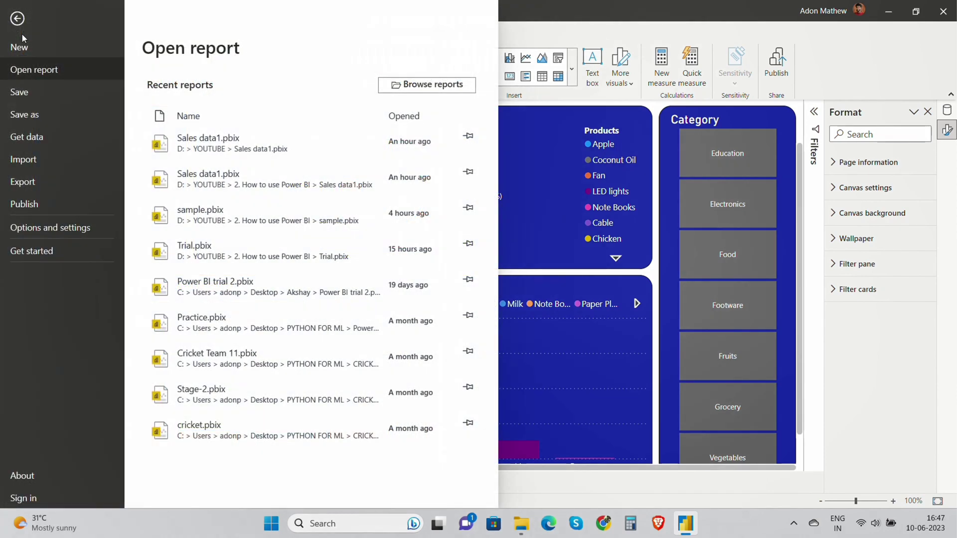
pyautogui.click(56, 205)
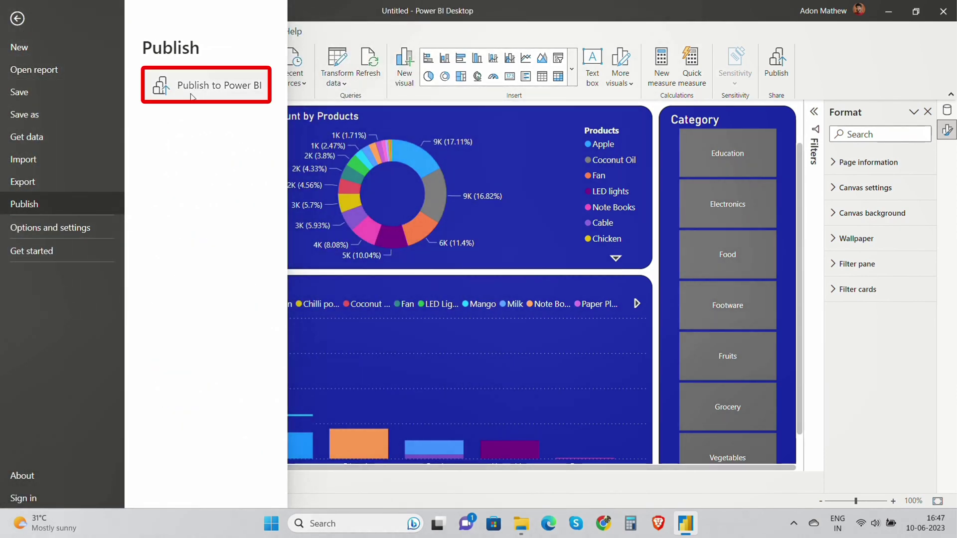